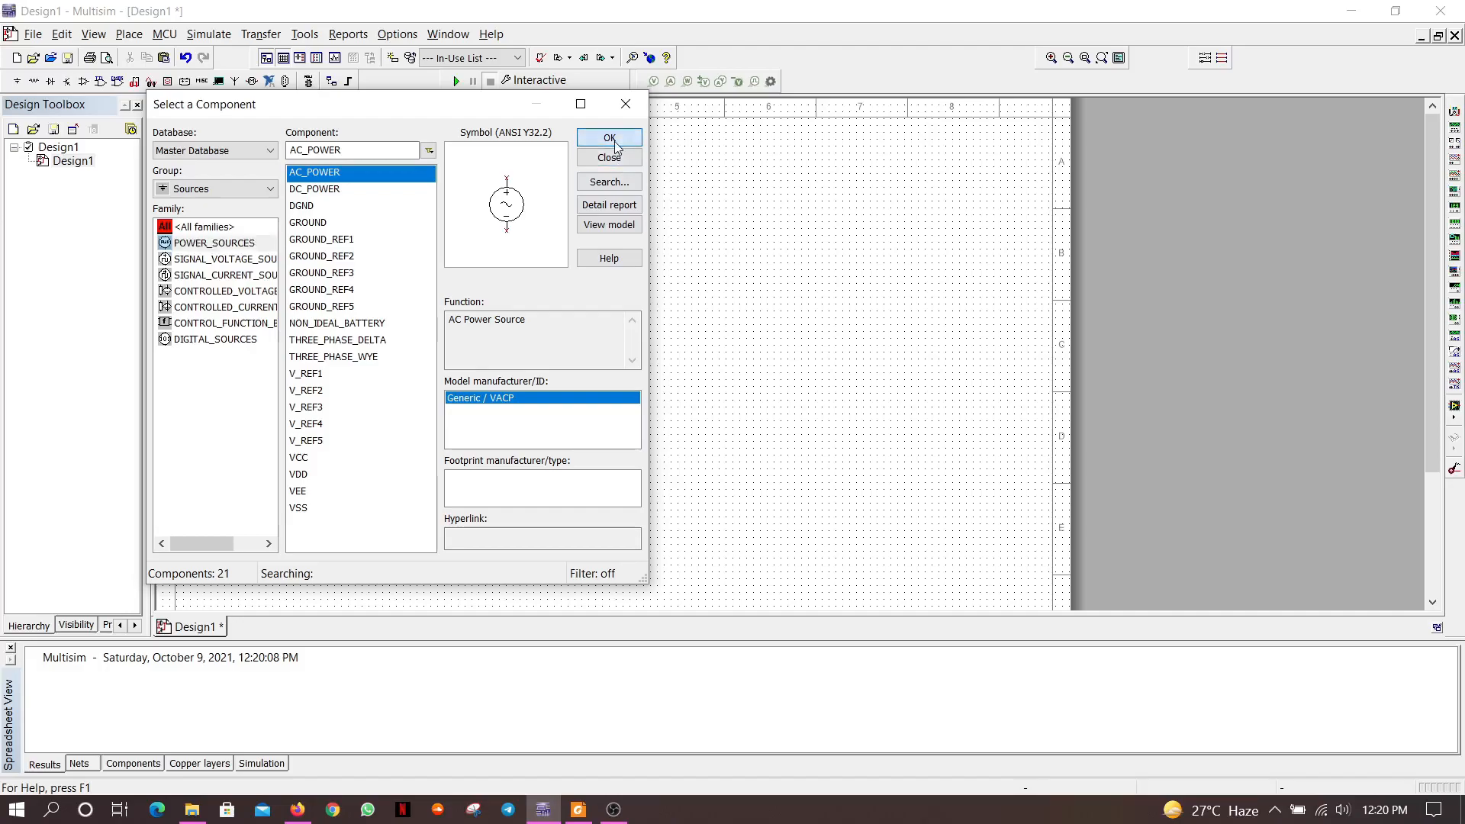
# Step: Place the AC_POWER source beside the transformer and a 1B4B42 full-wave bridge from the Diodes group on the transformer's secondary side
pyautogui.click(256, 342)
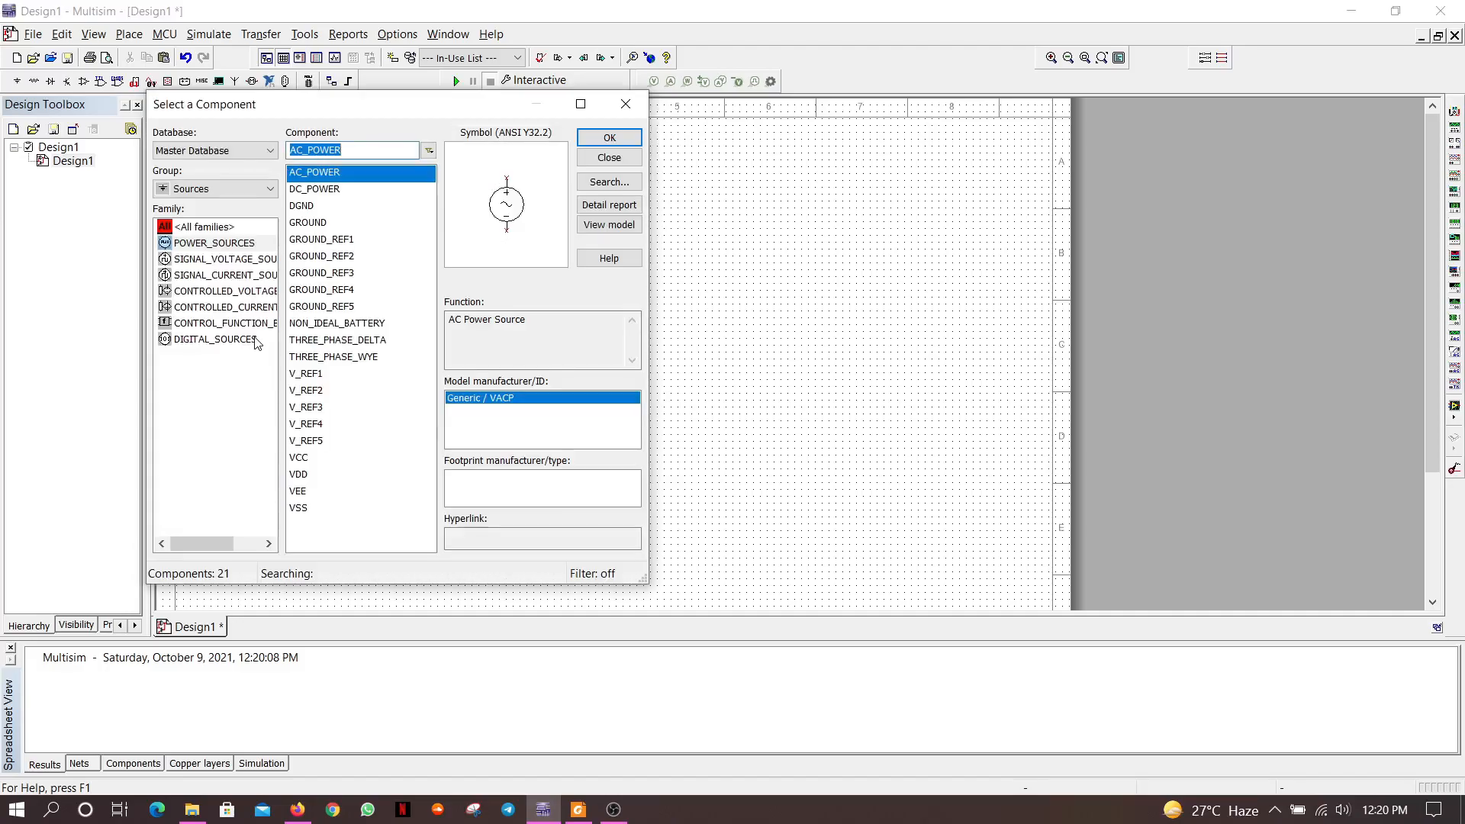
pyautogui.click(218, 190)
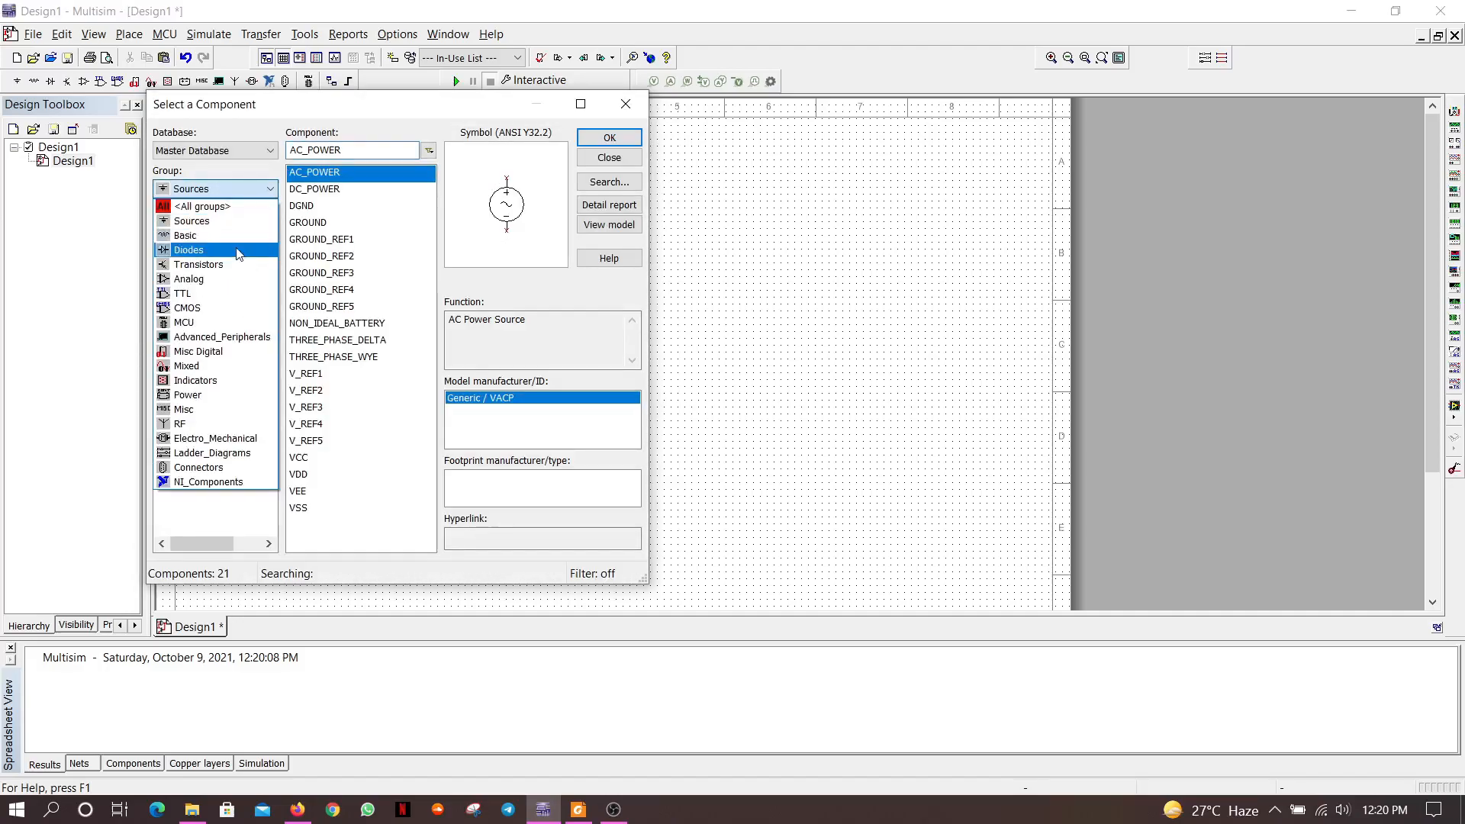
pyautogui.click(227, 252)
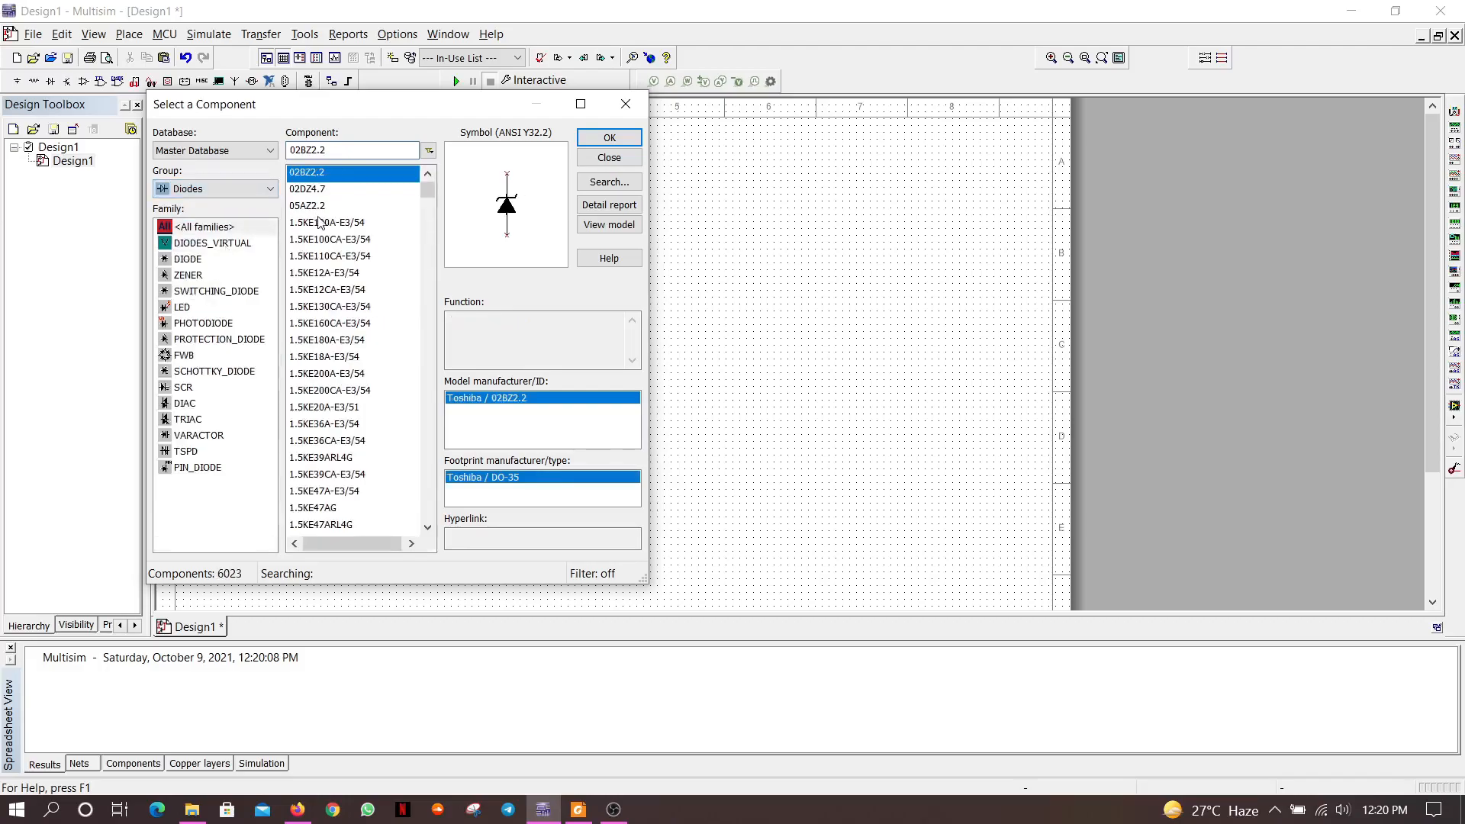
pyautogui.click(185, 355)
pyautogui.click(604, 139)
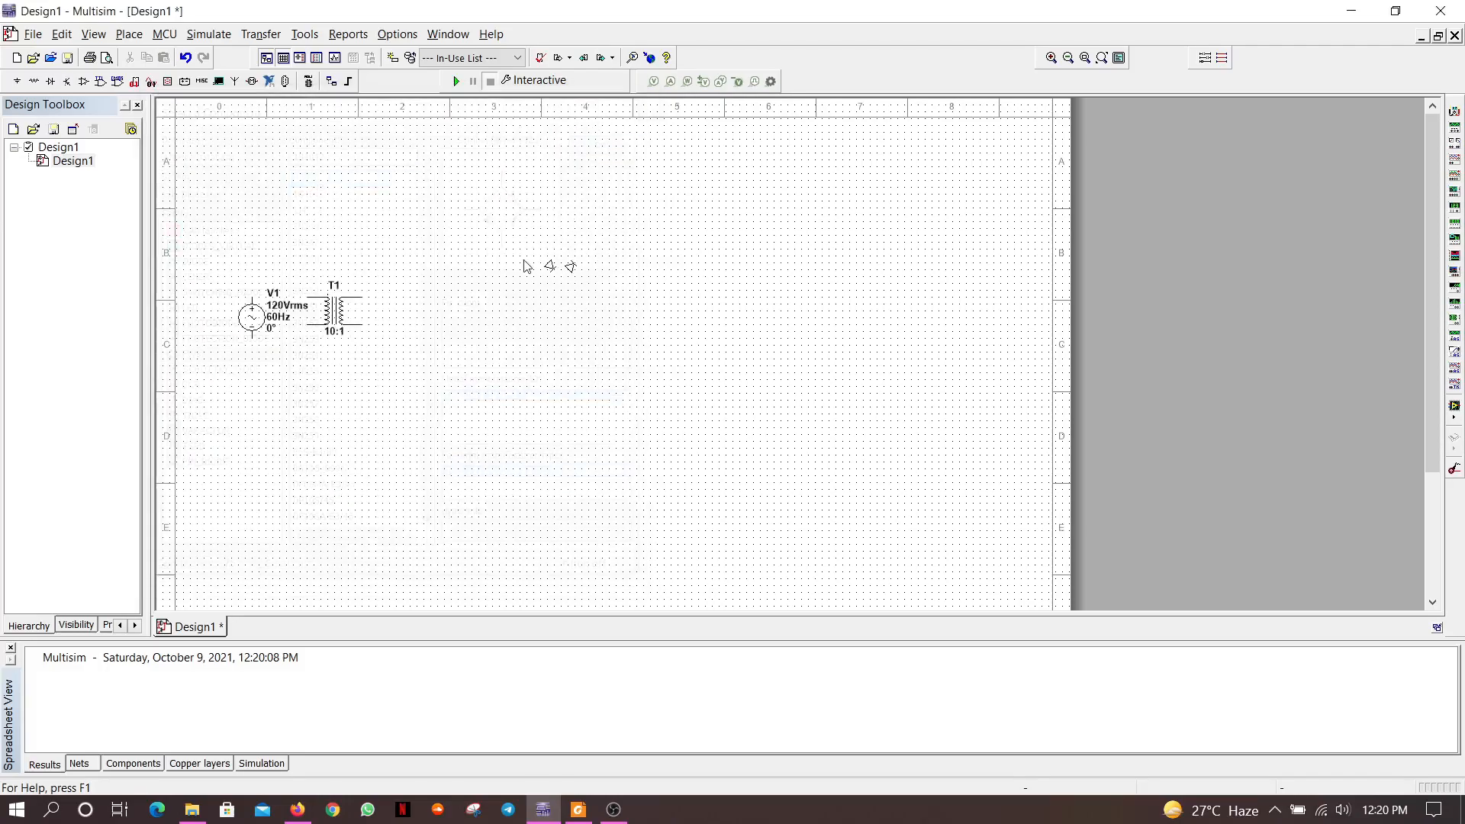
pyautogui.click(435, 319)
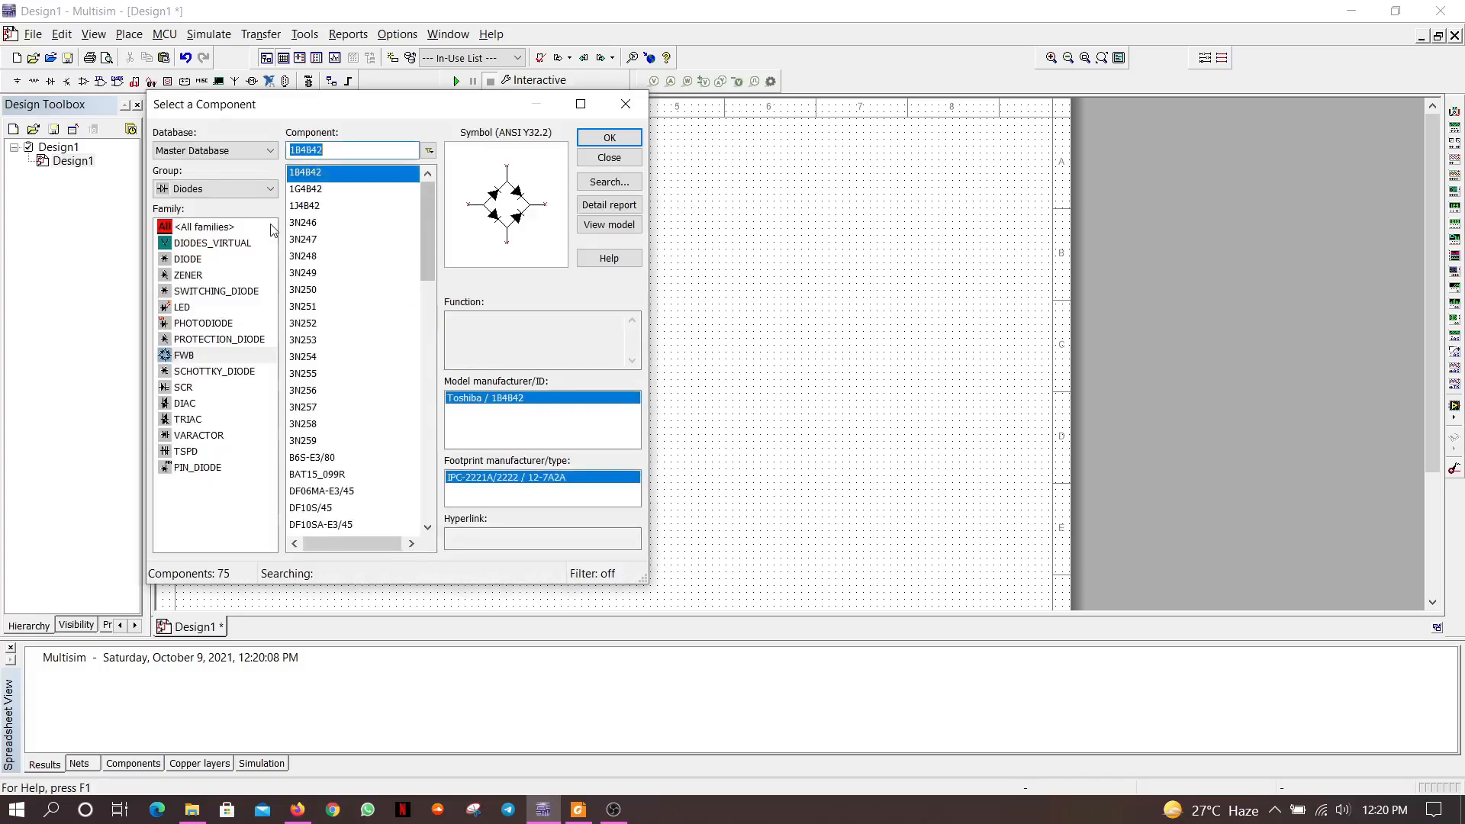
# Step: Place a 1 µF electrolytic capacitor from the Basic group's CAP_ELECTROLIT family to the right of the bridge rectifier
pyautogui.click(213, 195)
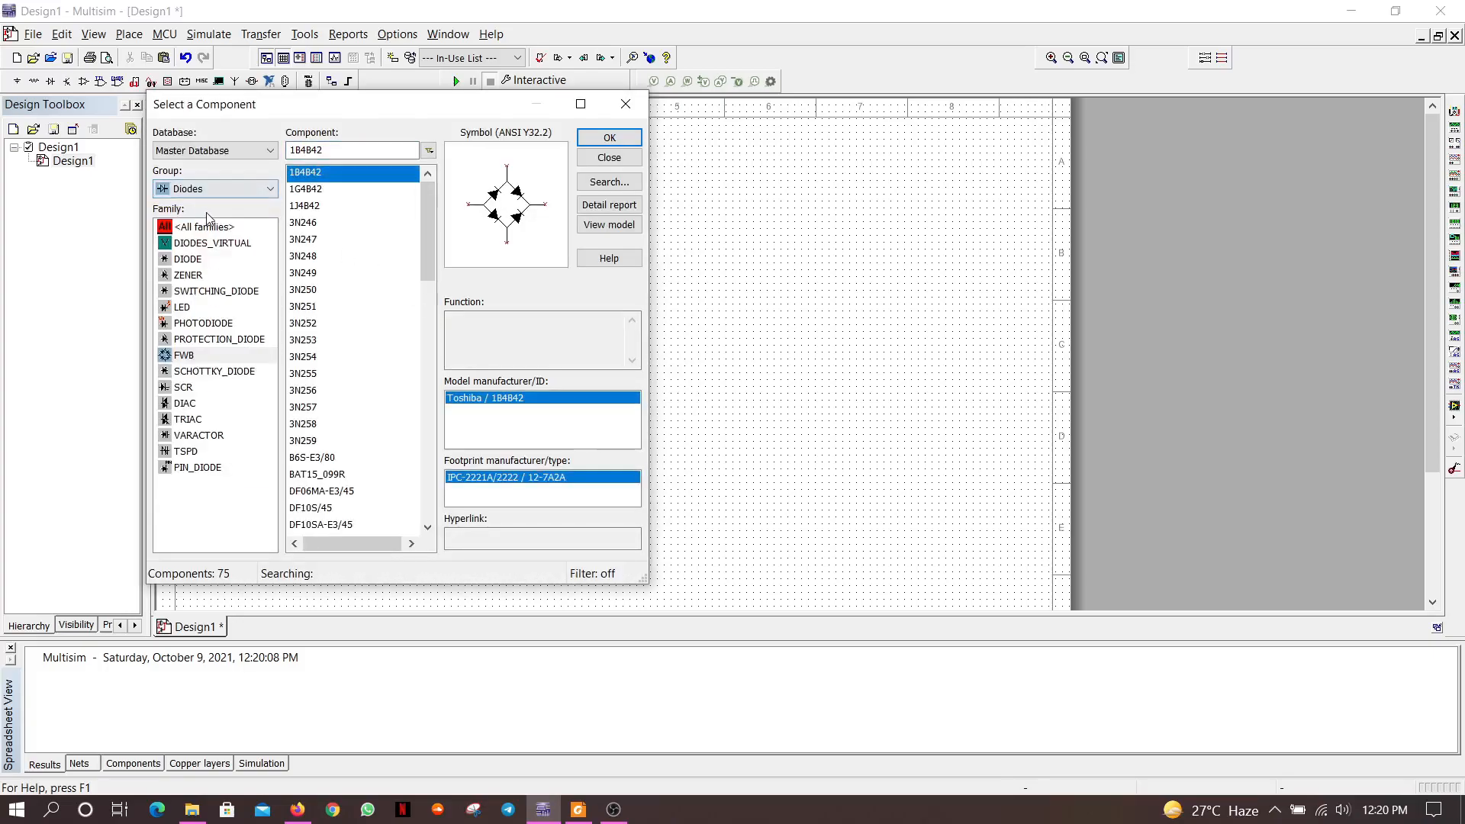
pyautogui.click(202, 236)
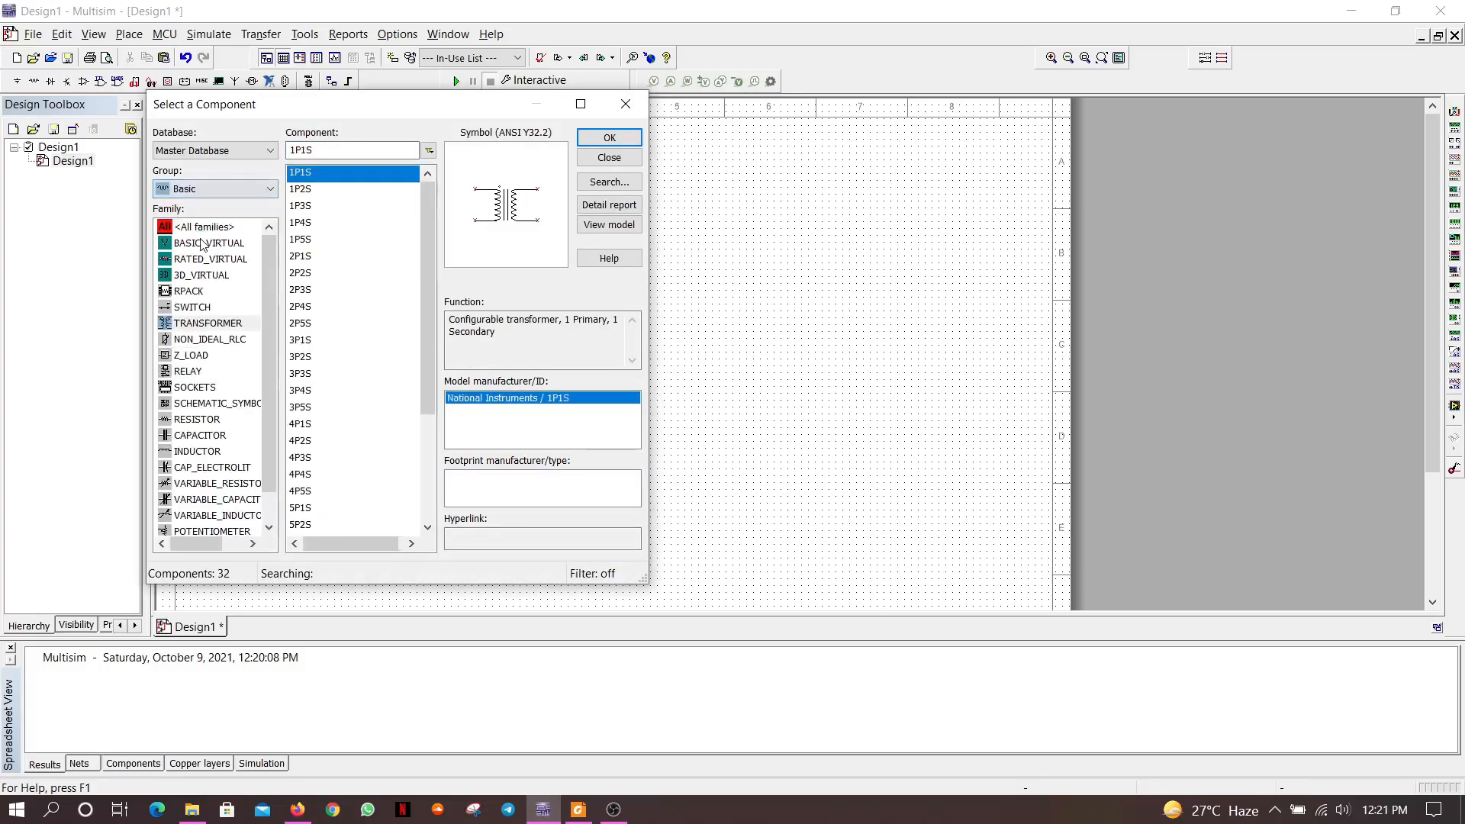
pyautogui.click(211, 467)
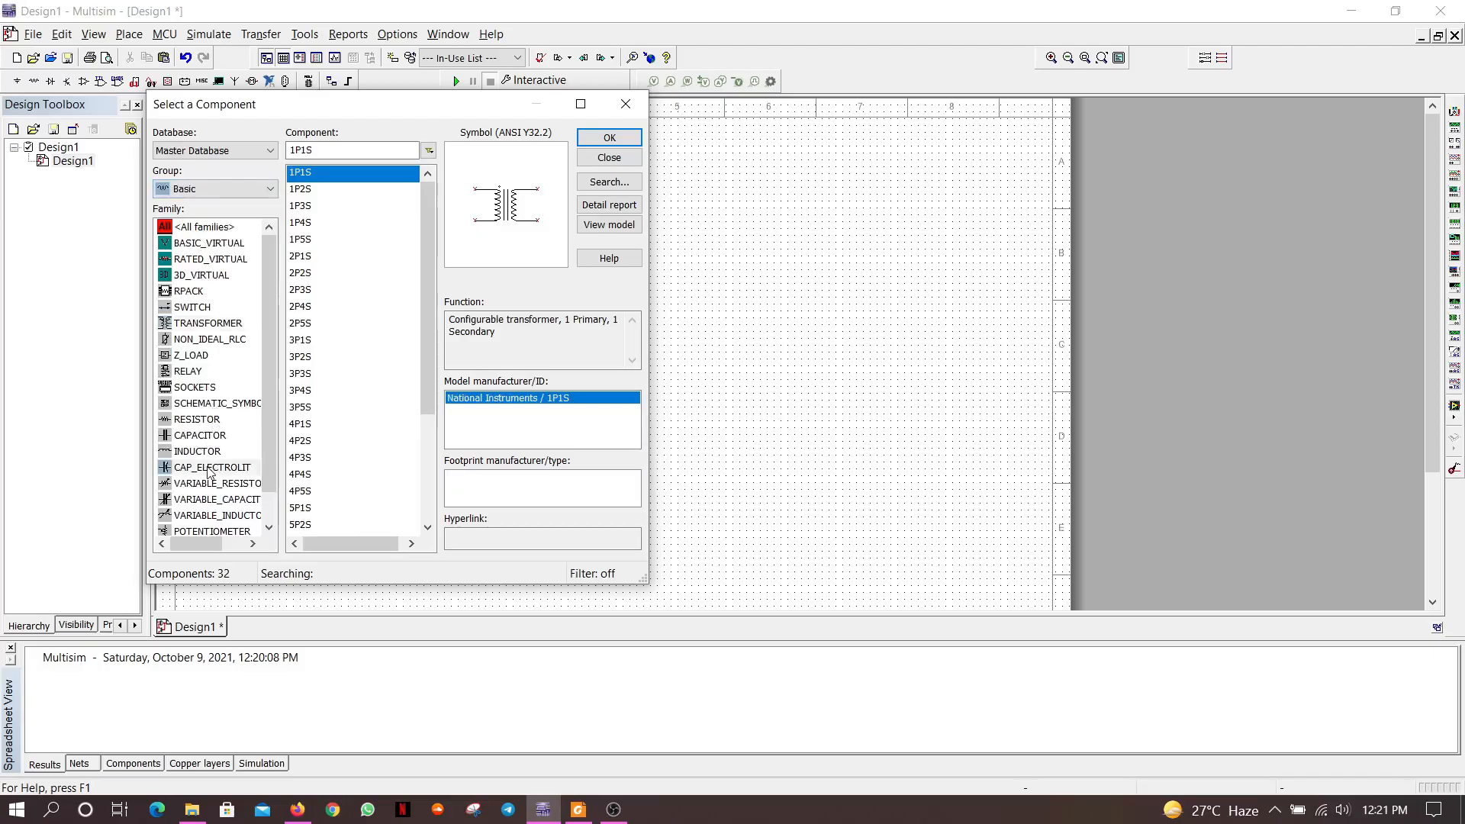
pyautogui.click(614, 137)
pyautogui.click(578, 299)
# Step: Place an LM7812CT voltage regulator from the Power group to the right of the capacitor
pyautogui.click(229, 188)
pyautogui.click(183, 397)
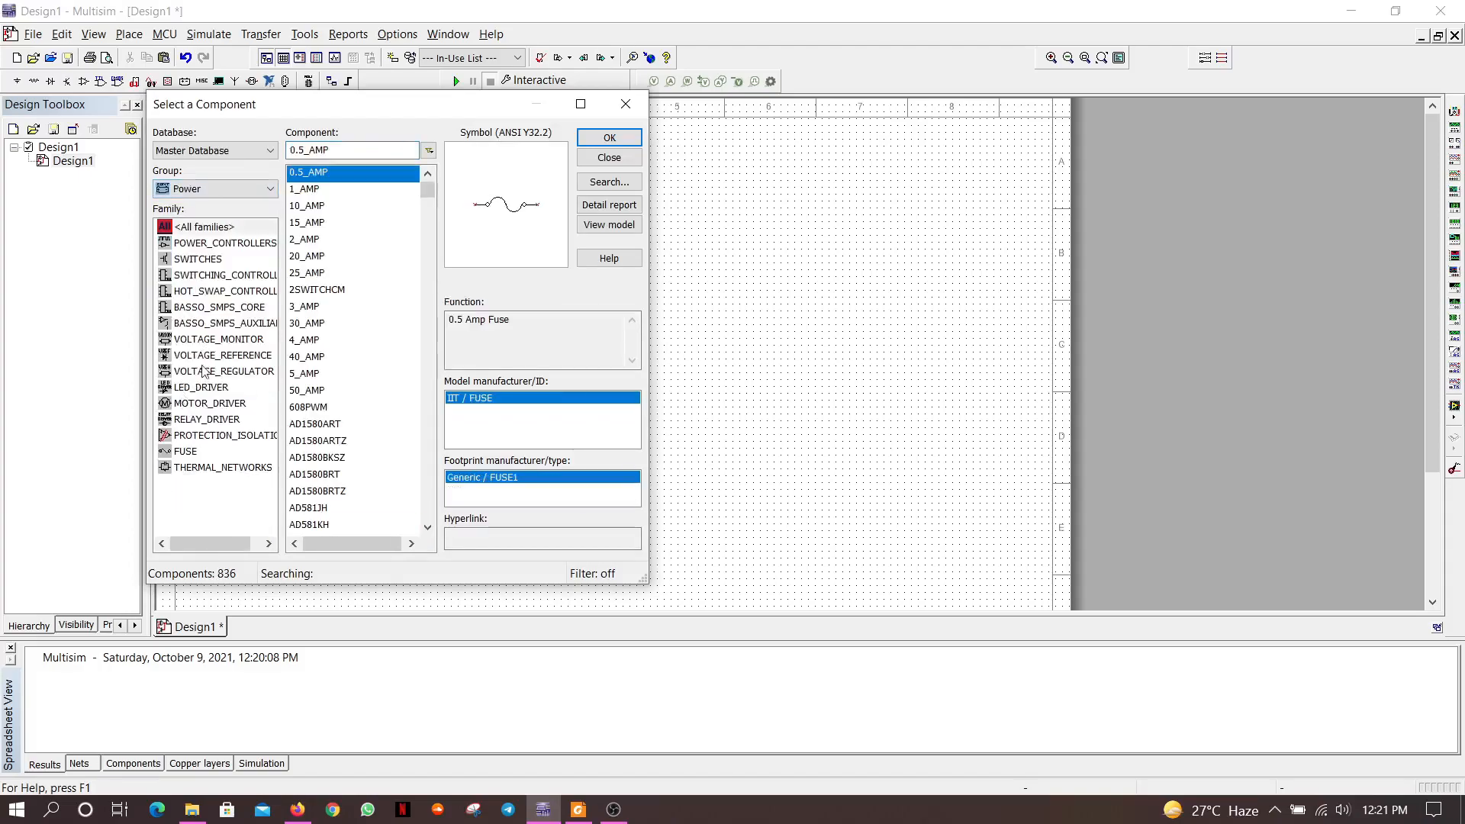
pyautogui.click(215, 371)
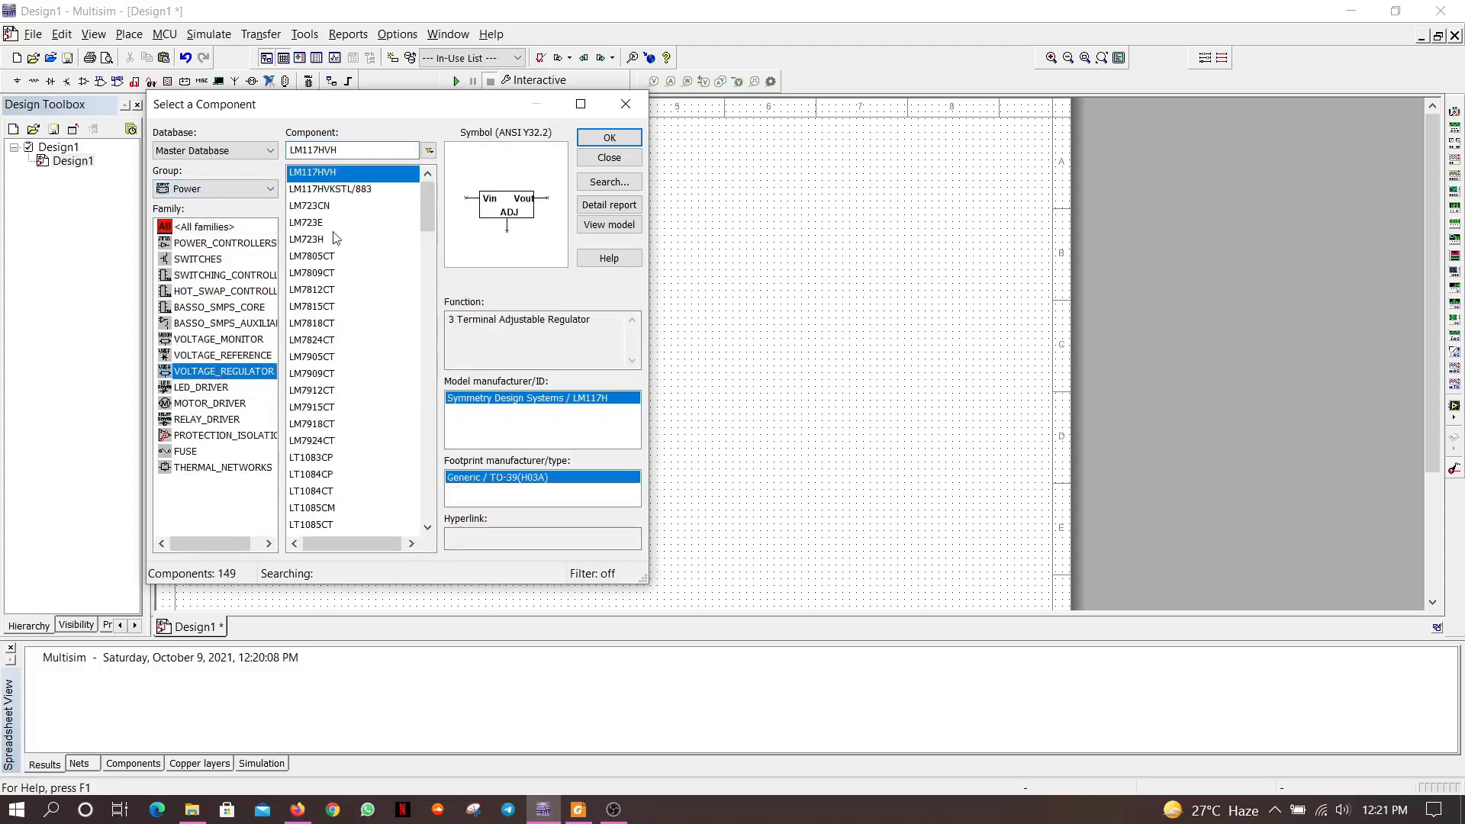
pyautogui.click(328, 291)
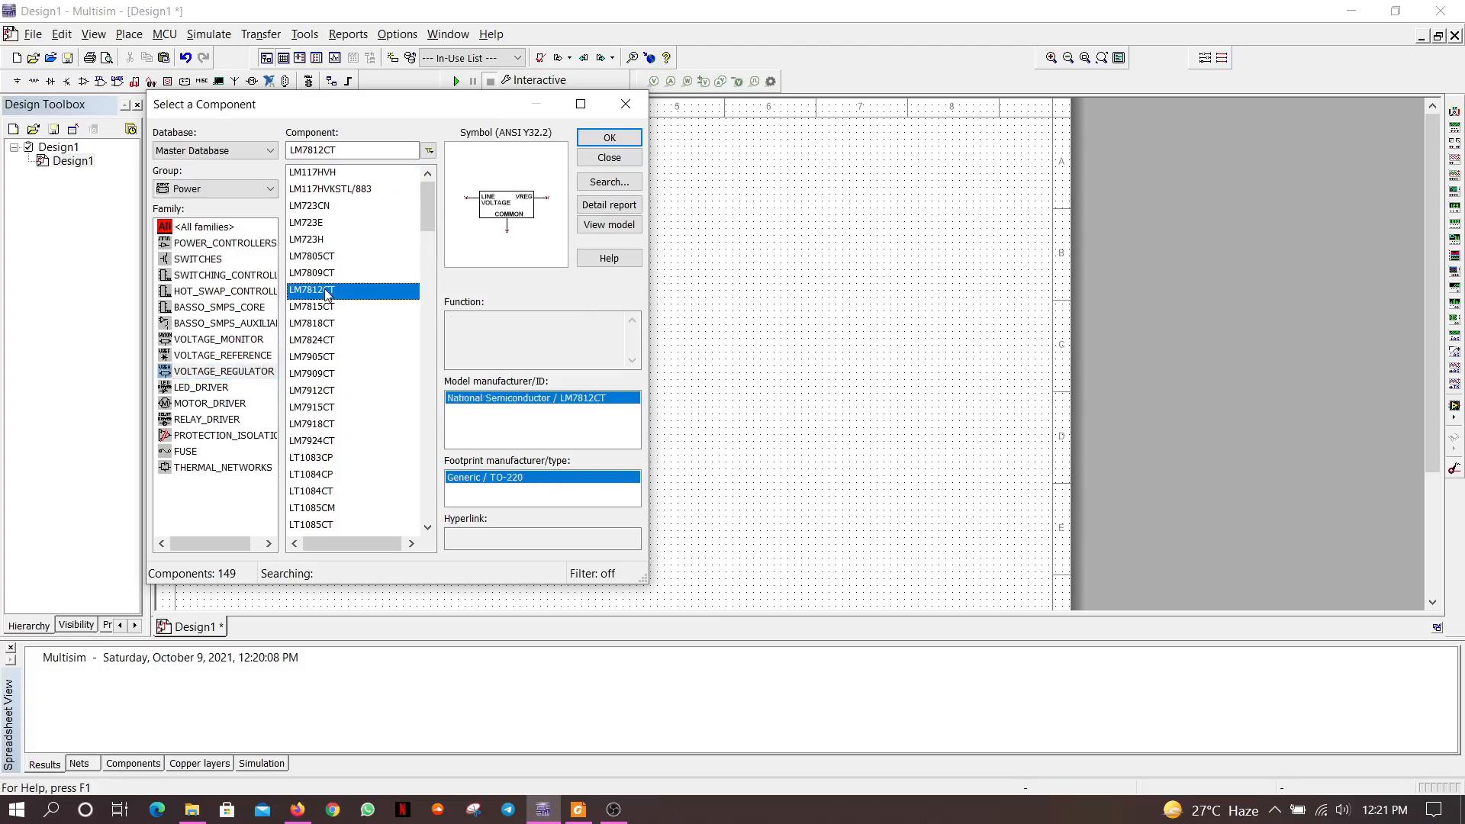
pyautogui.click(609, 137)
pyautogui.click(685, 299)
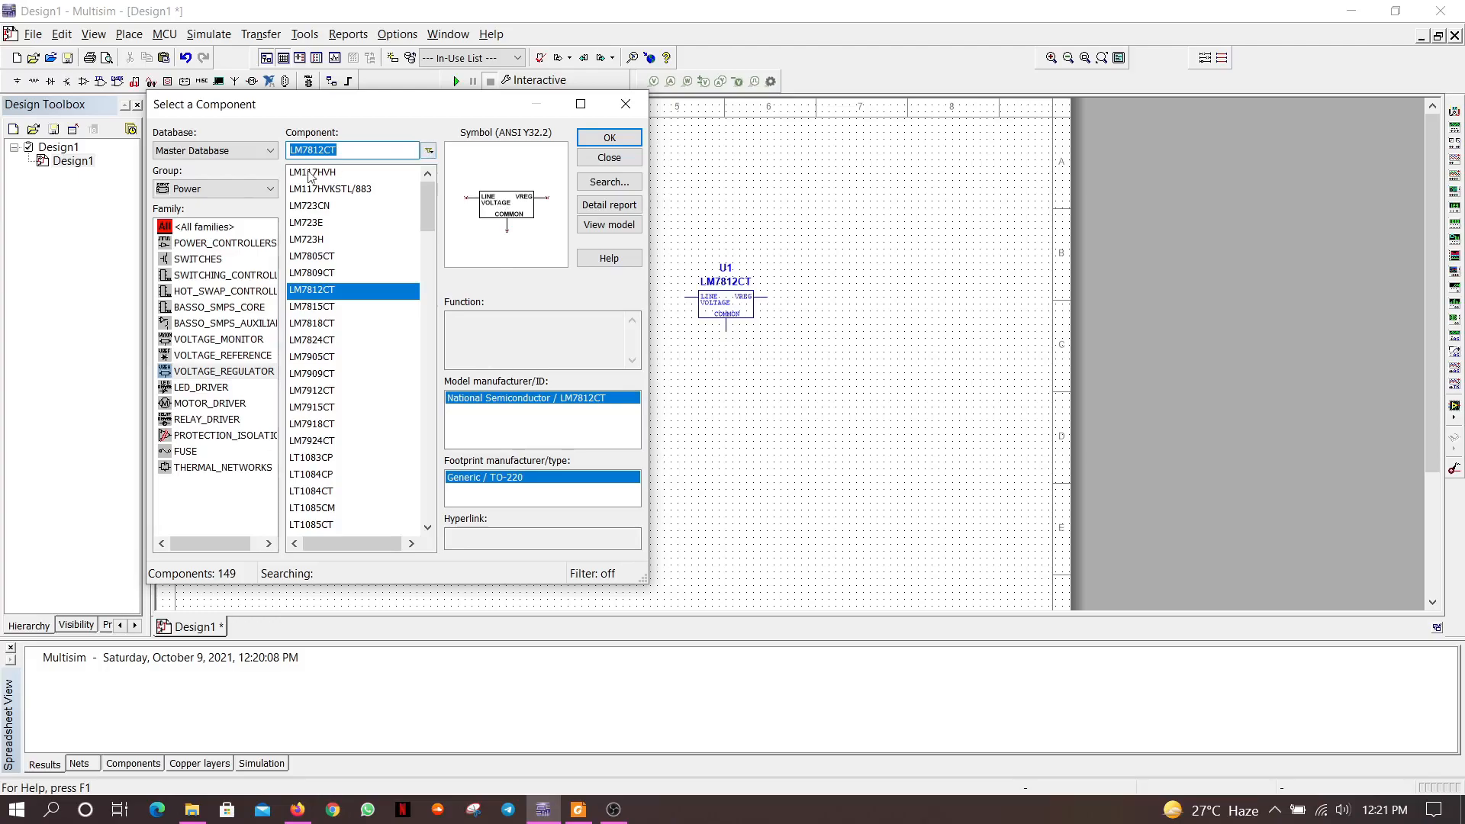
# Step: Place a green LED (LED_green) from the Diodes group to the right of the voltage regulator
pyautogui.click(219, 196)
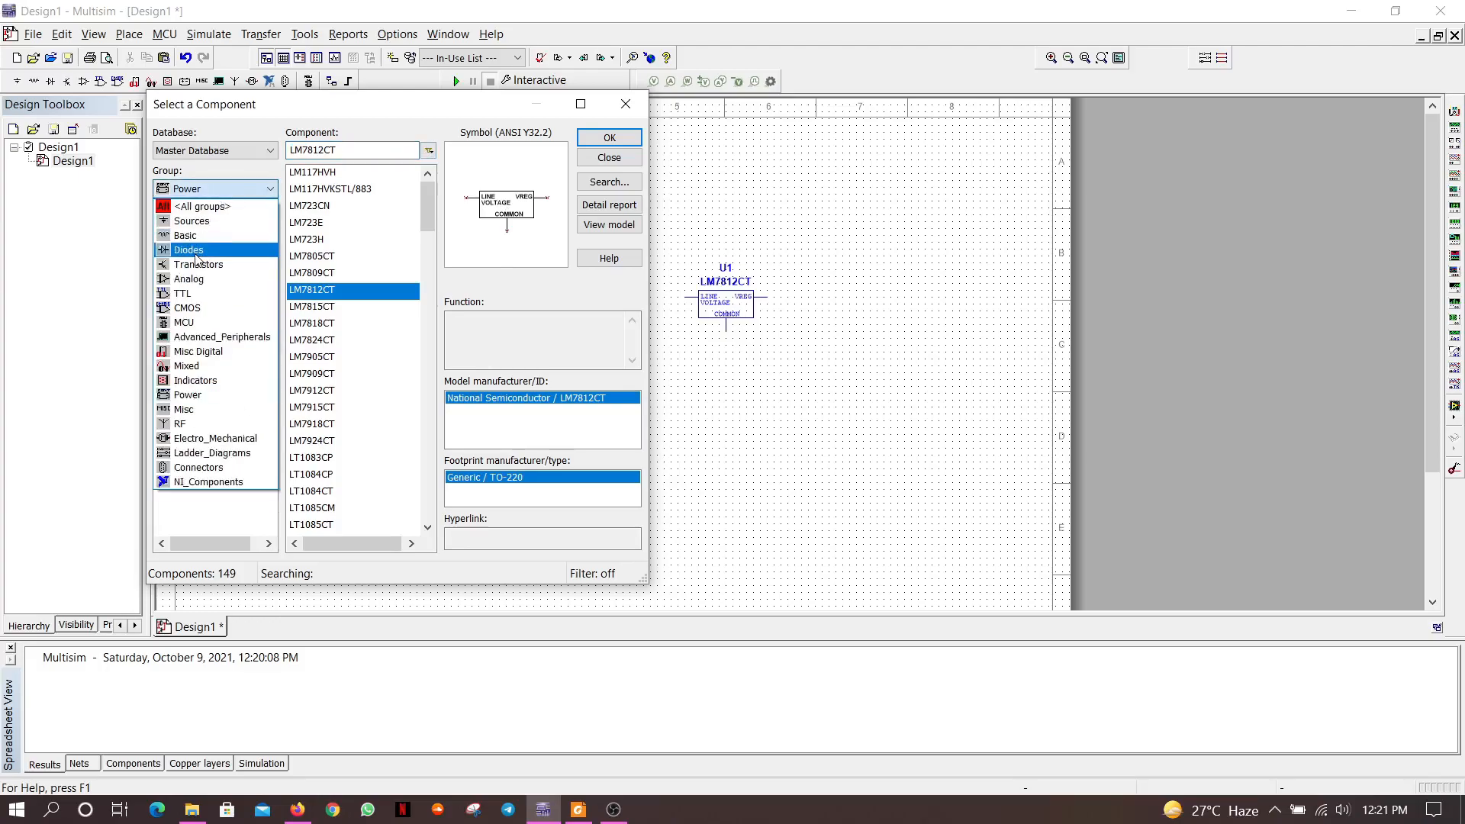
pyautogui.click(267, 241)
pyautogui.click(187, 309)
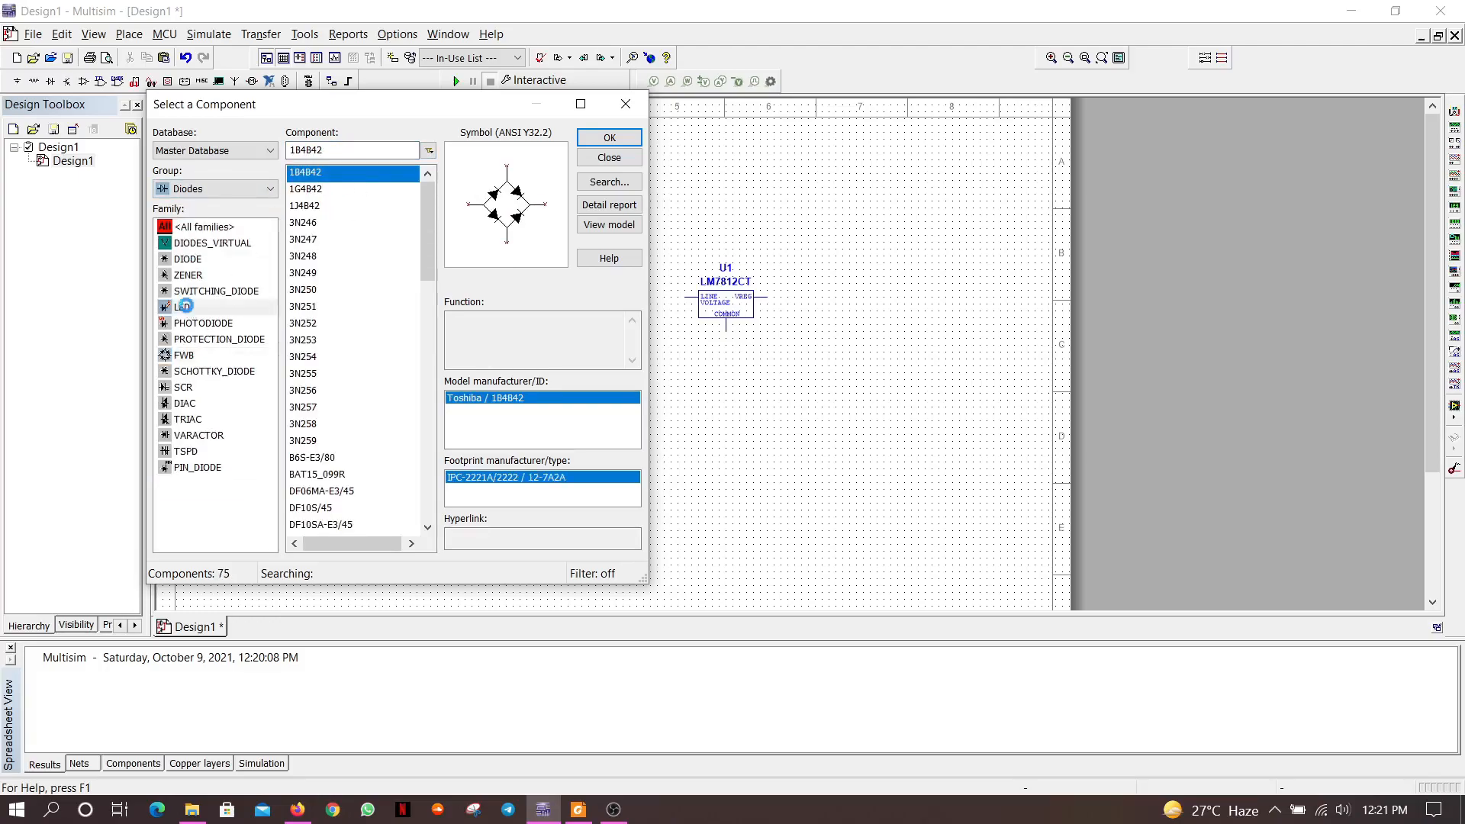
pyautogui.click(324, 474)
pyautogui.click(609, 137)
pyautogui.click(824, 316)
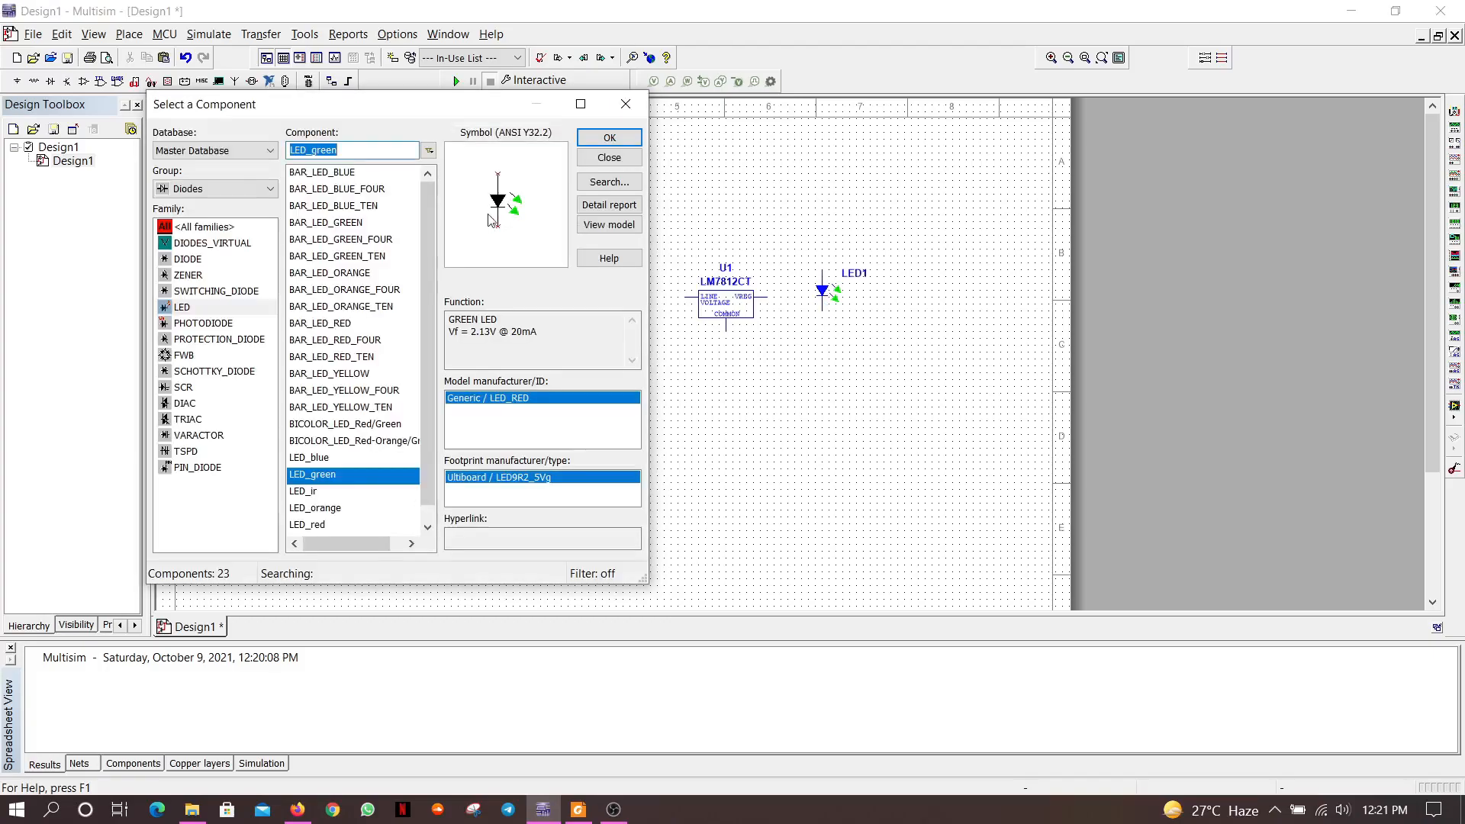
# Step: Place a 1 kΩ resistor from the Basic group below the LED
pyautogui.click(215, 190)
pyautogui.click(215, 190)
pyautogui.click(215, 193)
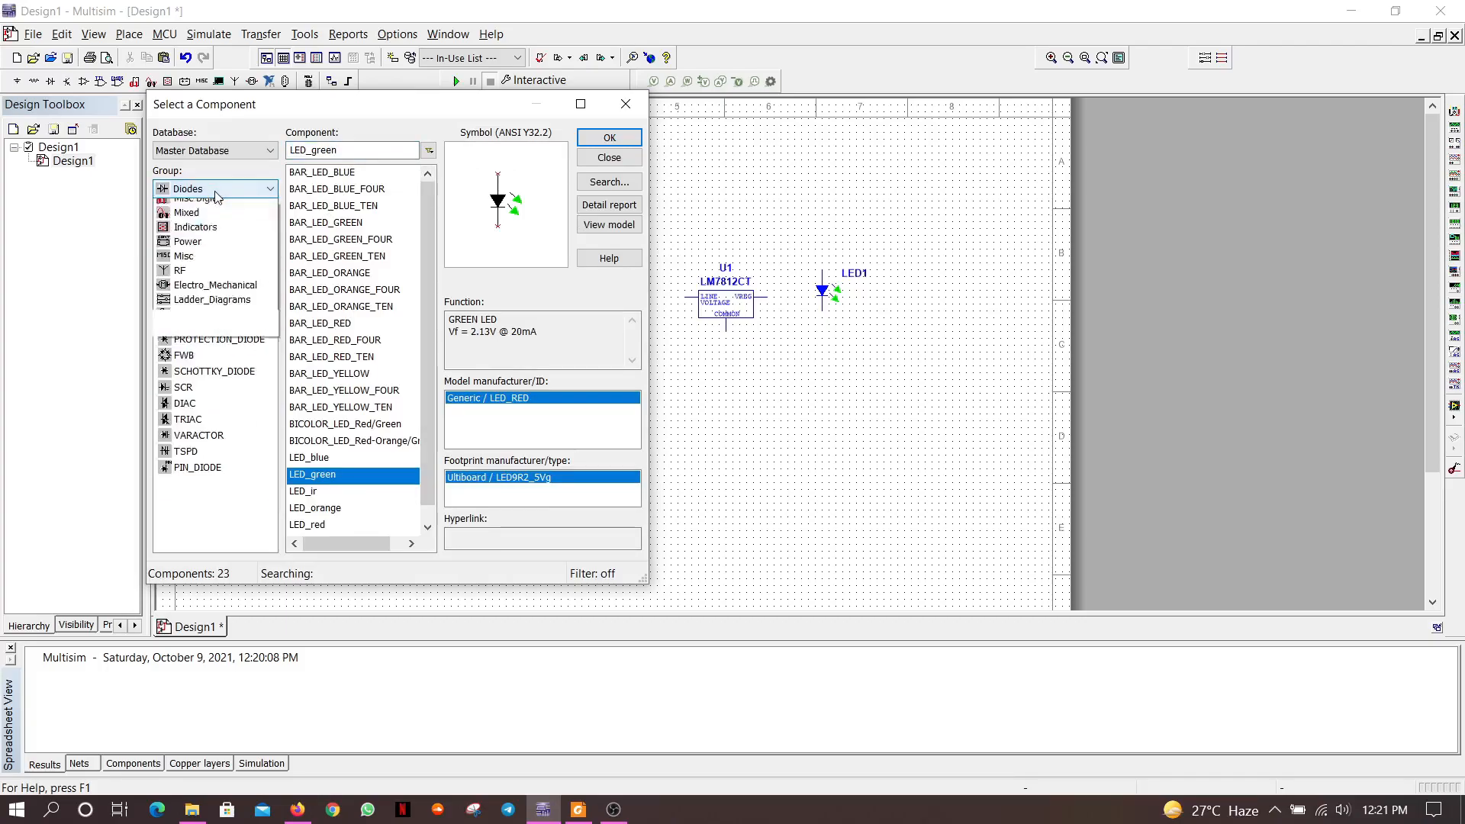
pyautogui.click(212, 236)
pyautogui.click(212, 420)
pyautogui.click(610, 138)
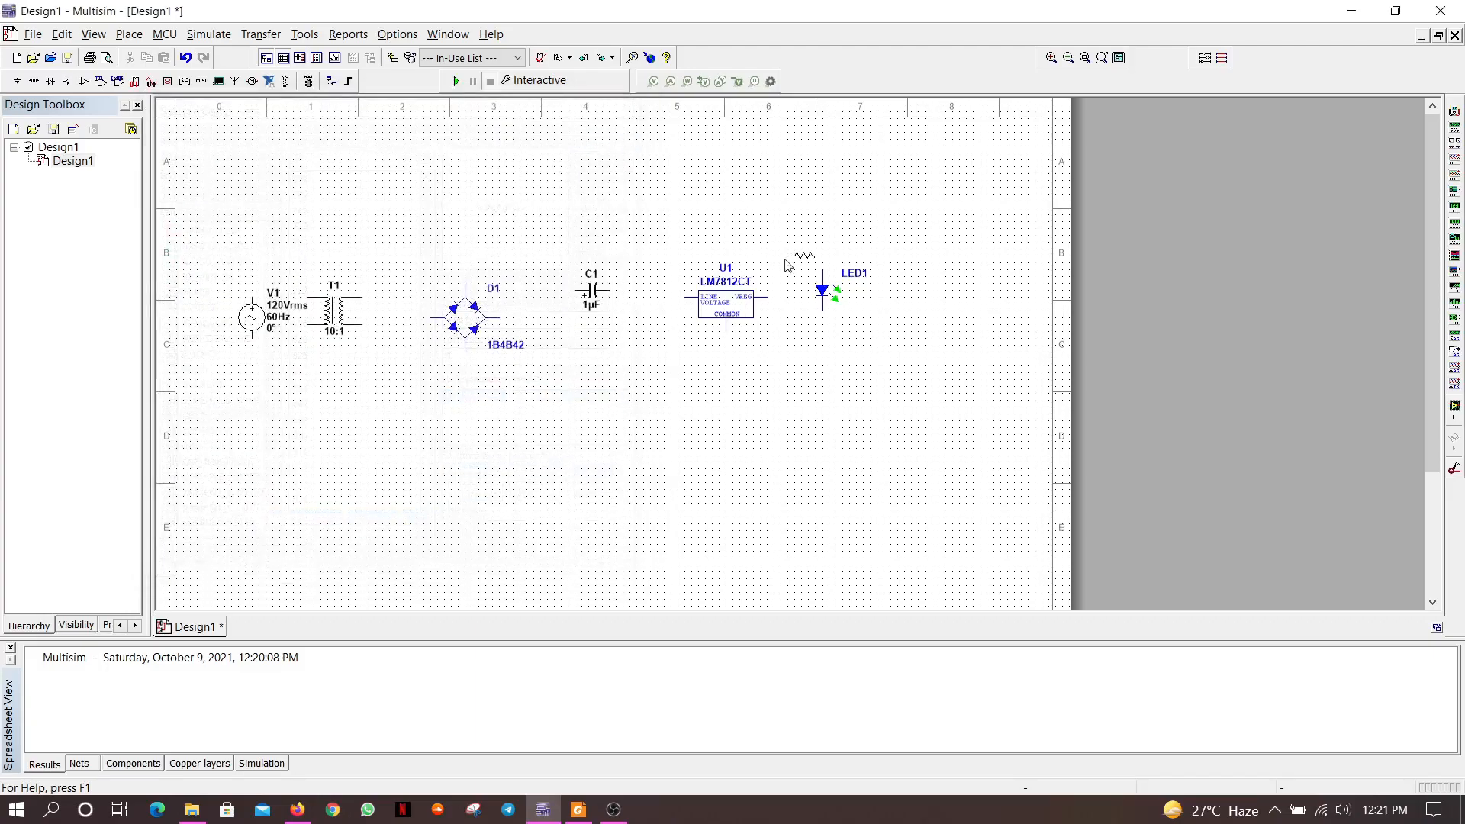
pyautogui.click(825, 415)
# Step: Place an analog GROUND from the power sources in the lower middle of the schematic and finish adding components
pyautogui.click(215, 188)
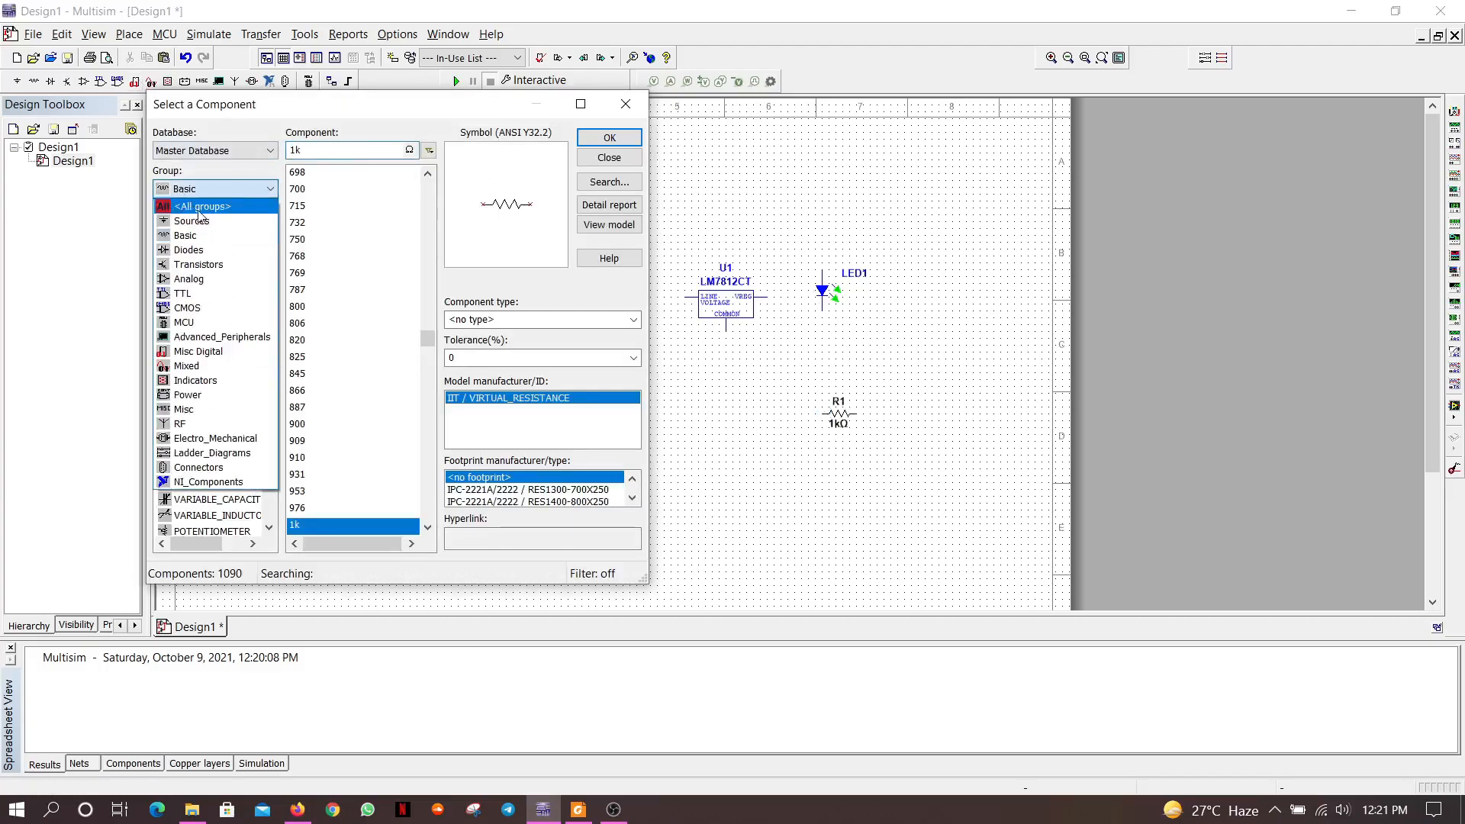
pyautogui.click(202, 222)
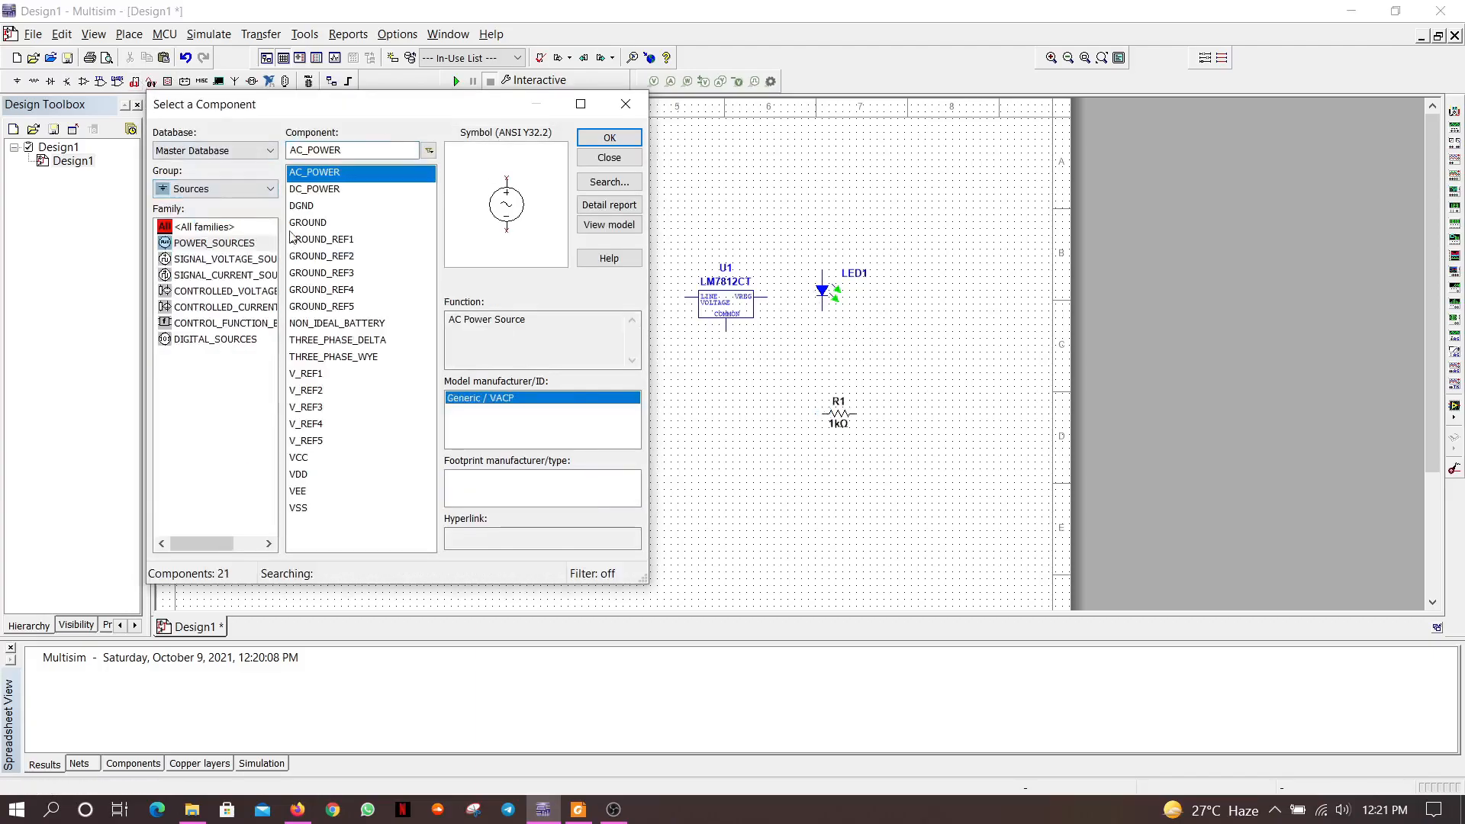
pyautogui.click(339, 223)
pyautogui.click(610, 138)
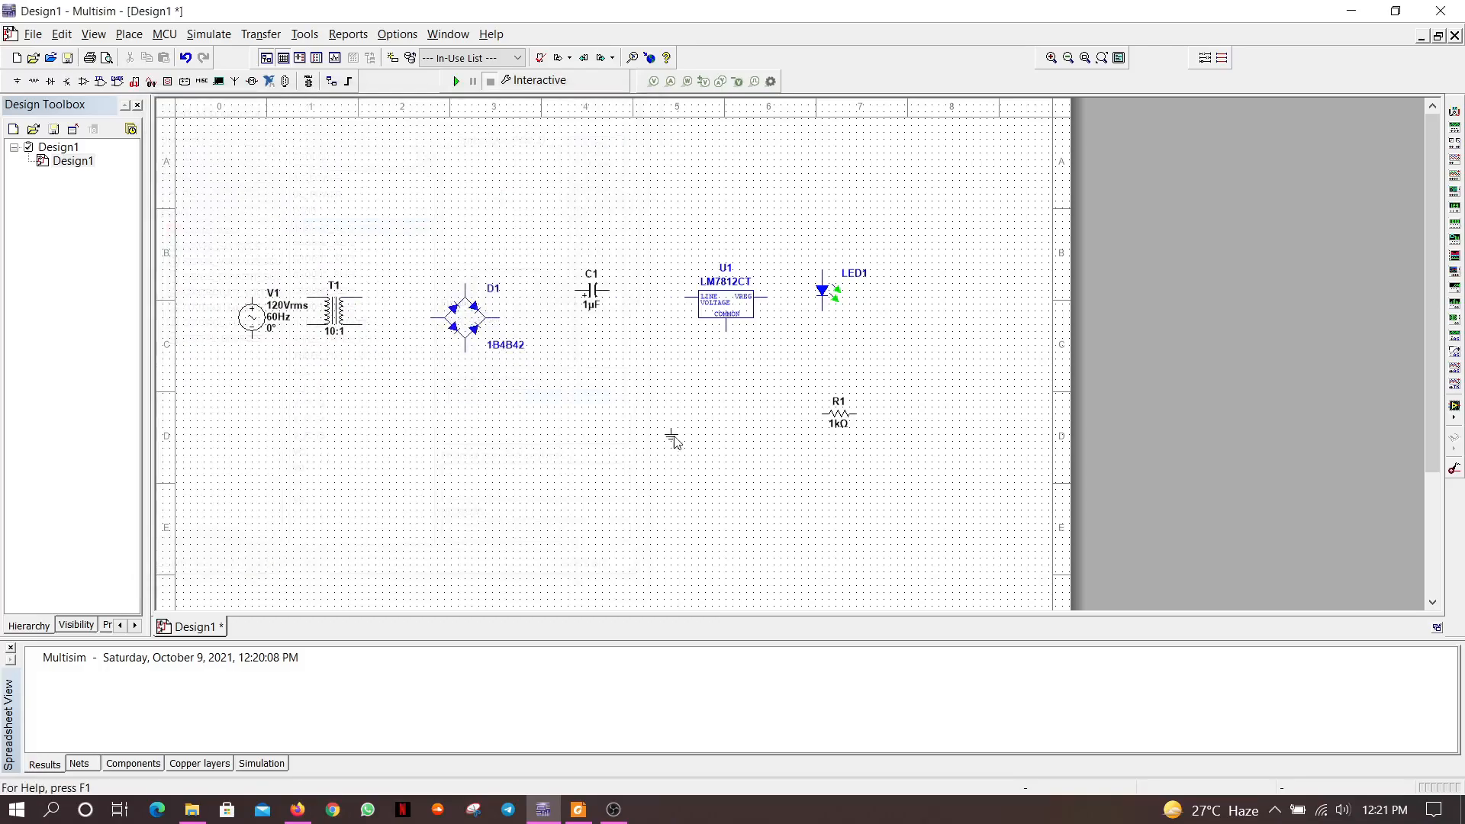
pyautogui.click(672, 488)
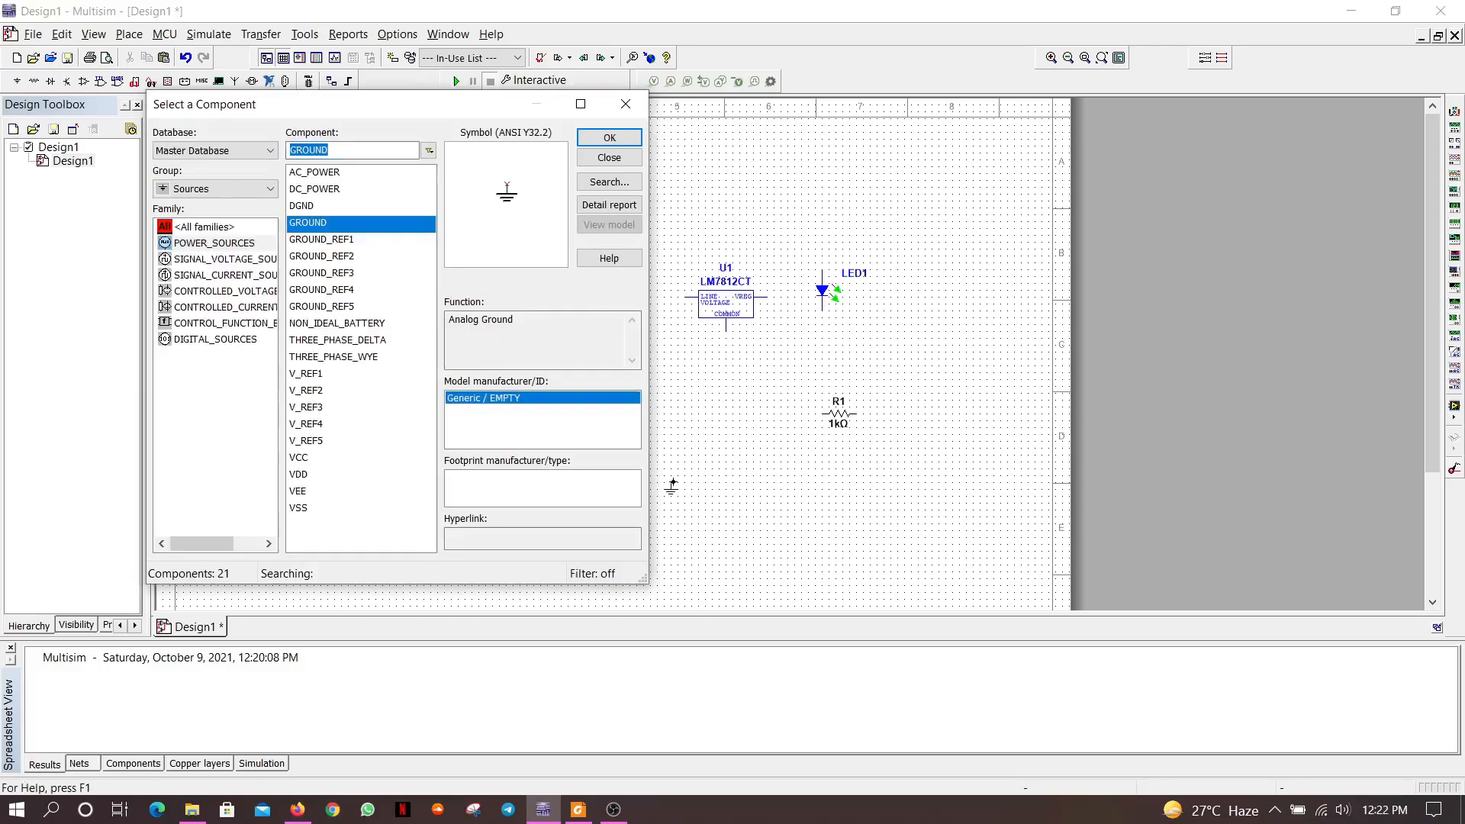
pyautogui.click(626, 105)
# Step: Space out source V1 and transformer T1, and wire both source terminals to the transformer's primary winding
pyautogui.moveTo(336, 318); pyautogui.dragTo(238, 331)
pyautogui.click(269, 407)
pyautogui.click(236, 302)
pyautogui.click(312, 310)
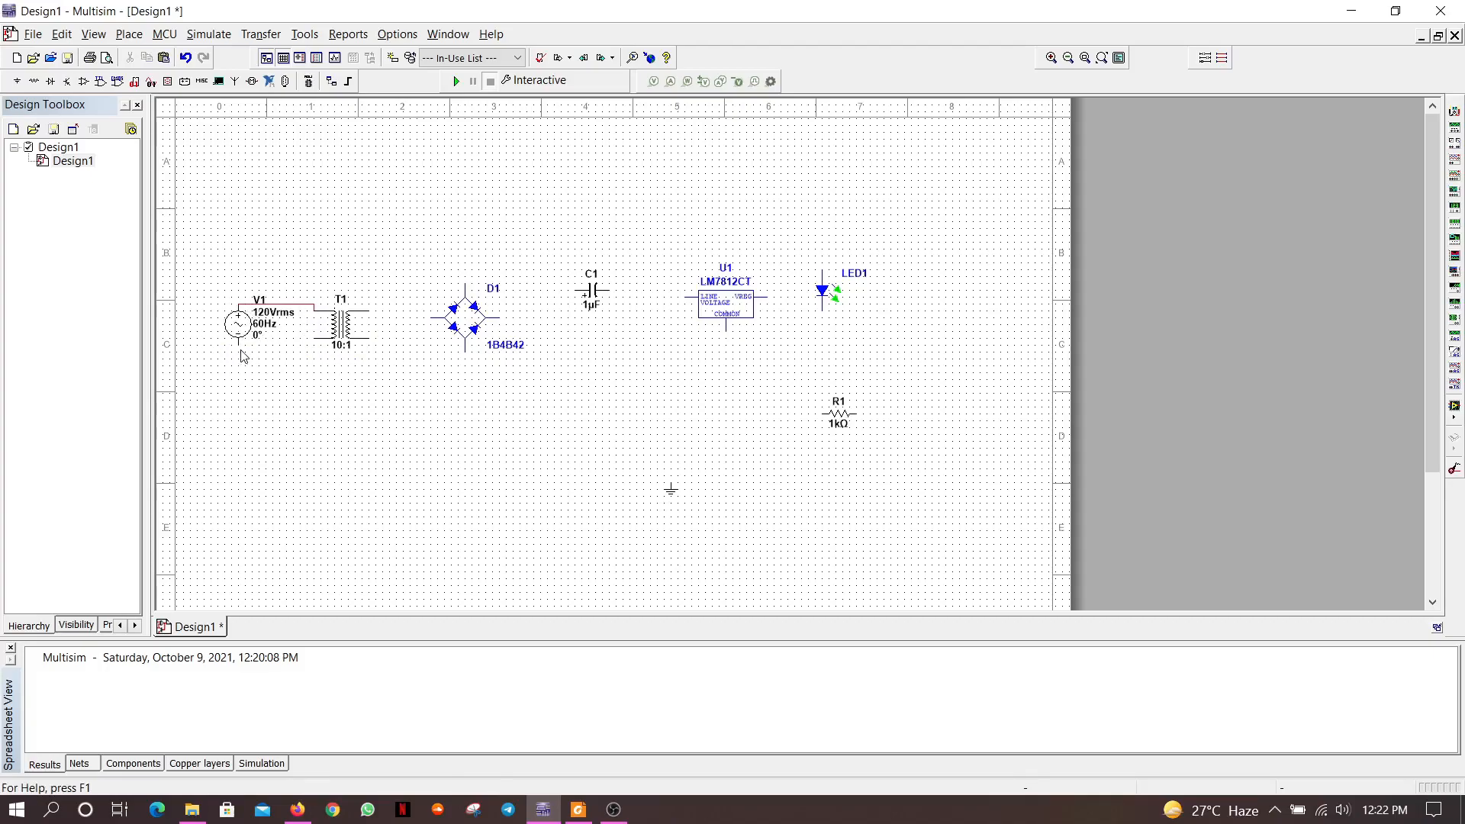
pyautogui.click(311, 341)
# Step: Wire the transformer's two secondary terminals to the upper and lower terminals of bridge D1
pyautogui.click(367, 308)
pyautogui.click(464, 283)
pyautogui.click(370, 338)
pyautogui.click(464, 352)
# Step: Copy the ground symbol and place the copy at the left terminal of bridge D1
pyautogui.click(671, 491)
pyautogui.click(455, 377)
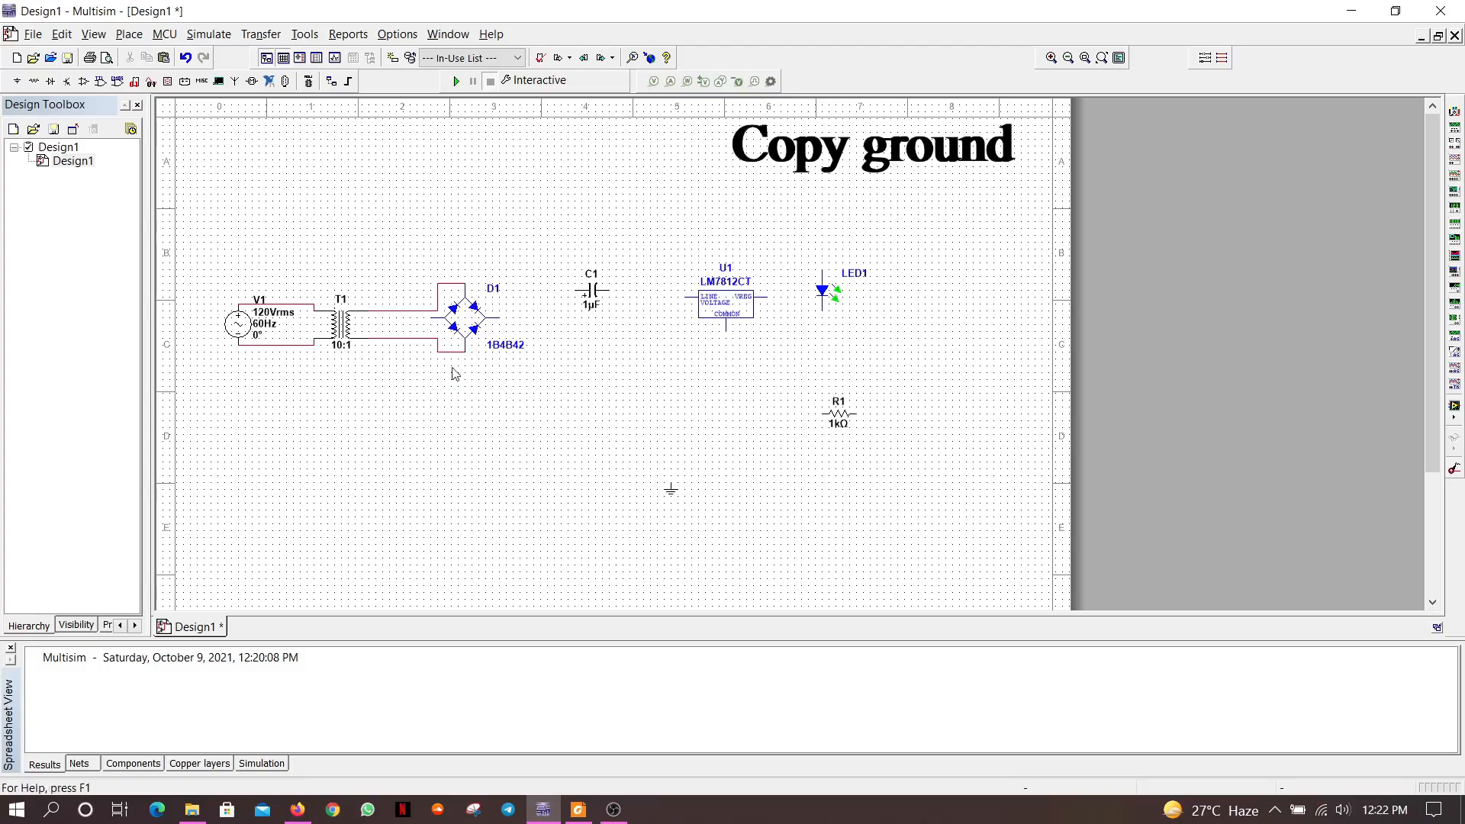
pyautogui.hotkey('ctrl', 'v')
pyautogui.click(432, 330)
# Step: Paste two copies of capacitor C1, and orient all three capacitors upright with their positive terminals facing up
pyautogui.click(594, 295)
pyautogui.hotkey('ctrl', 'c')
pyautogui.hotkey('ctrl', 'v')
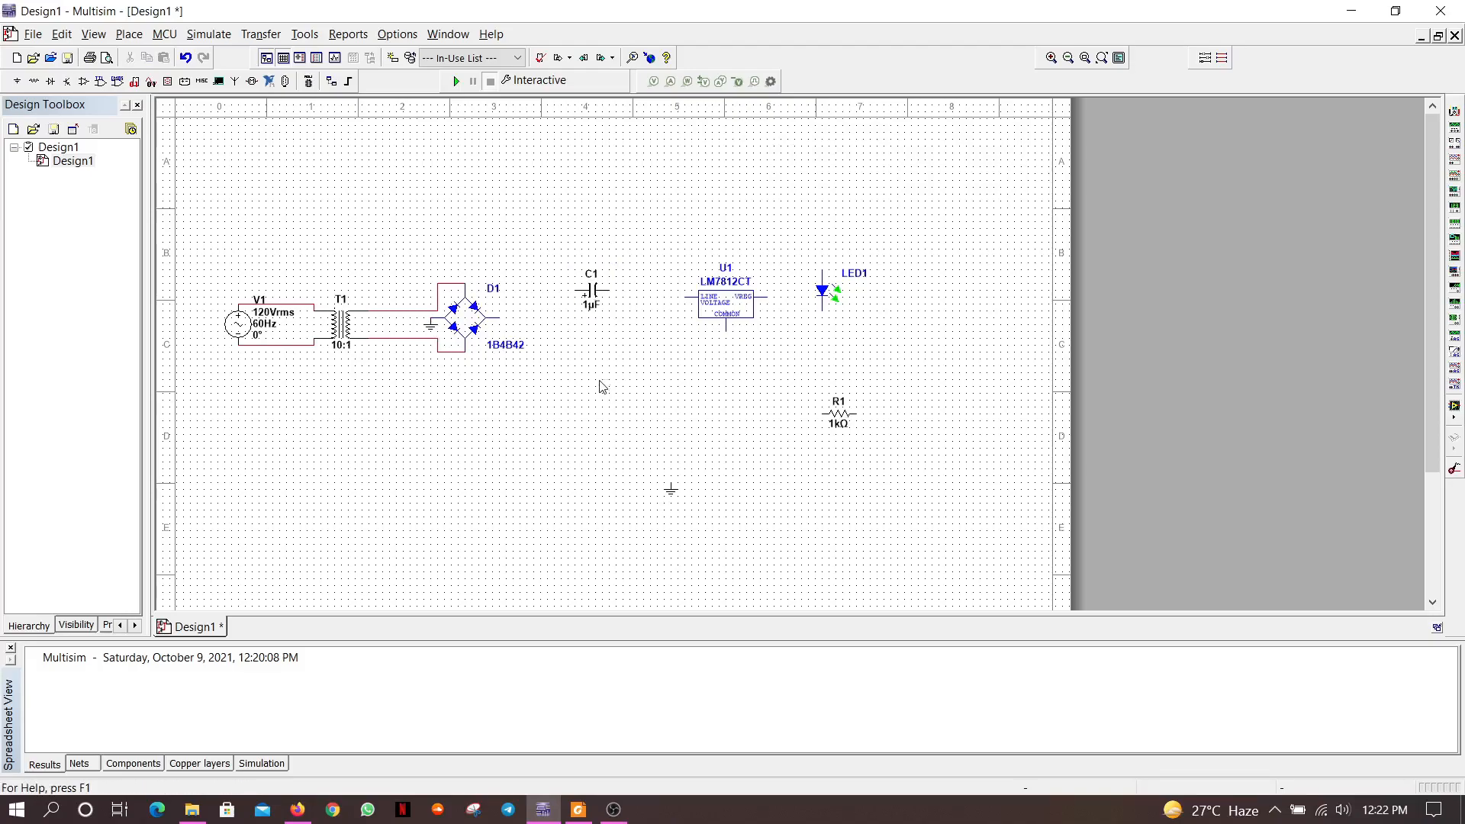
pyautogui.click(608, 448)
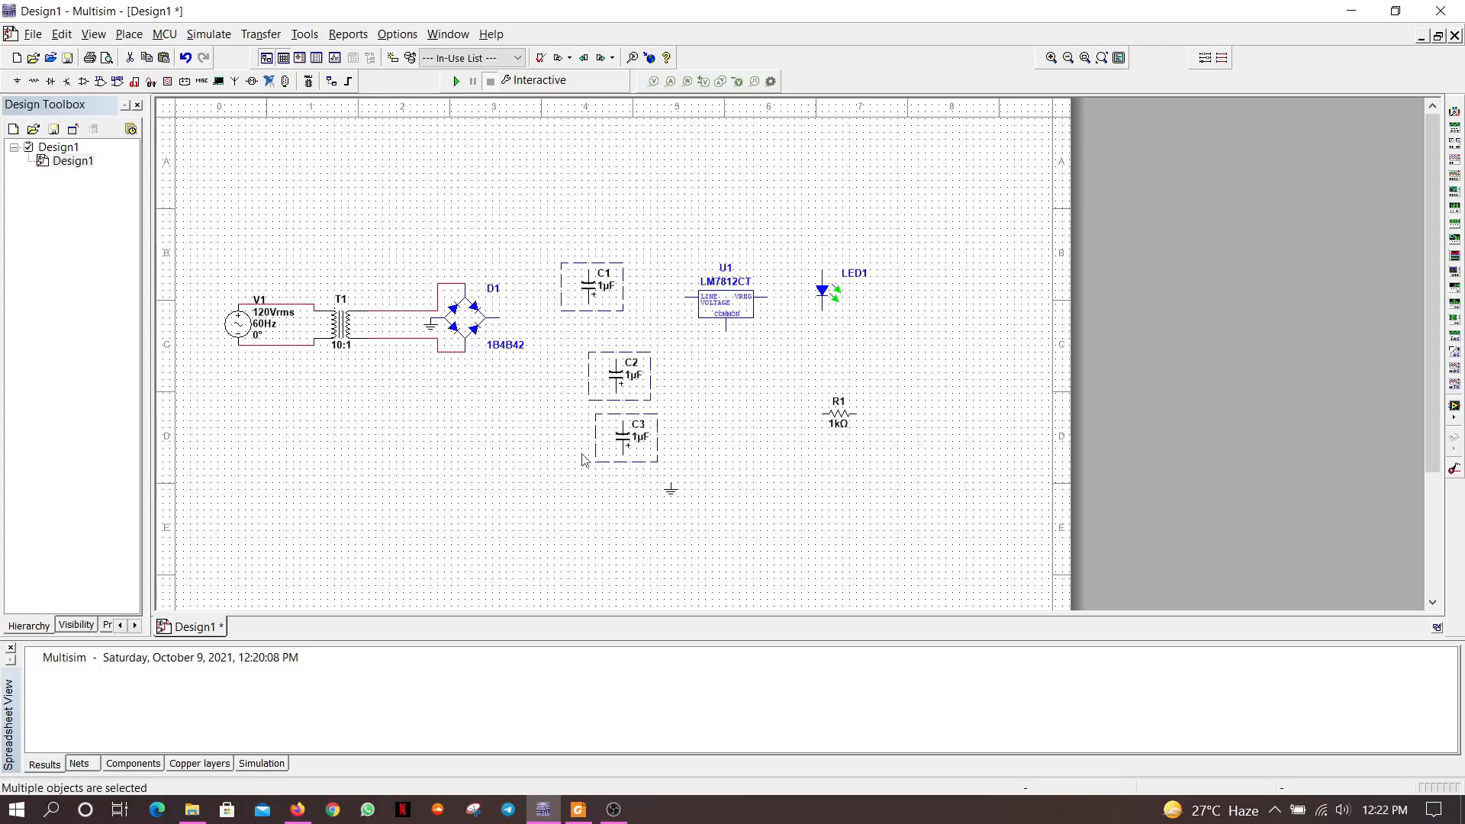
pyautogui.rightClick(624, 431)
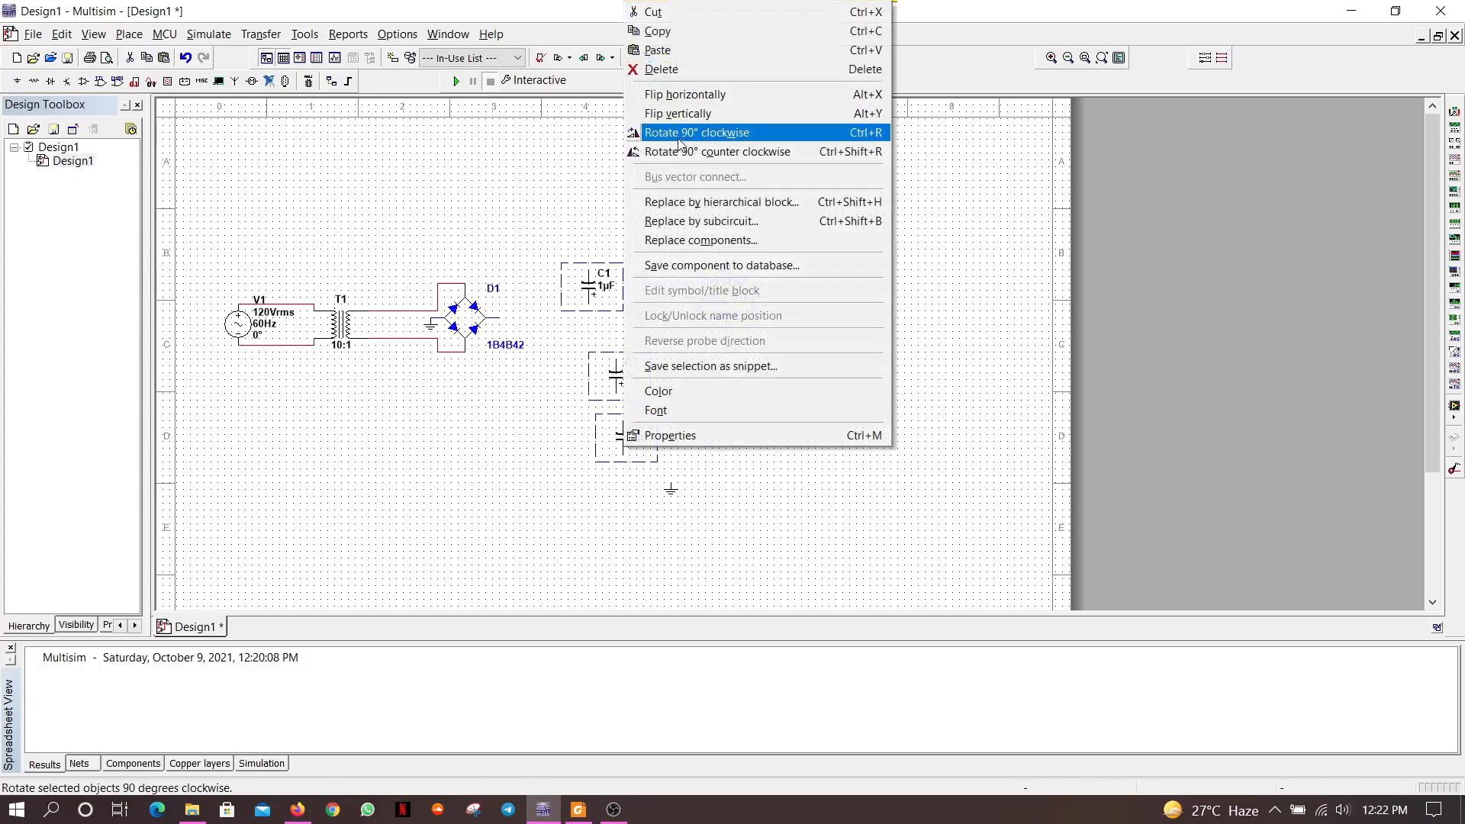
pyautogui.click(679, 112)
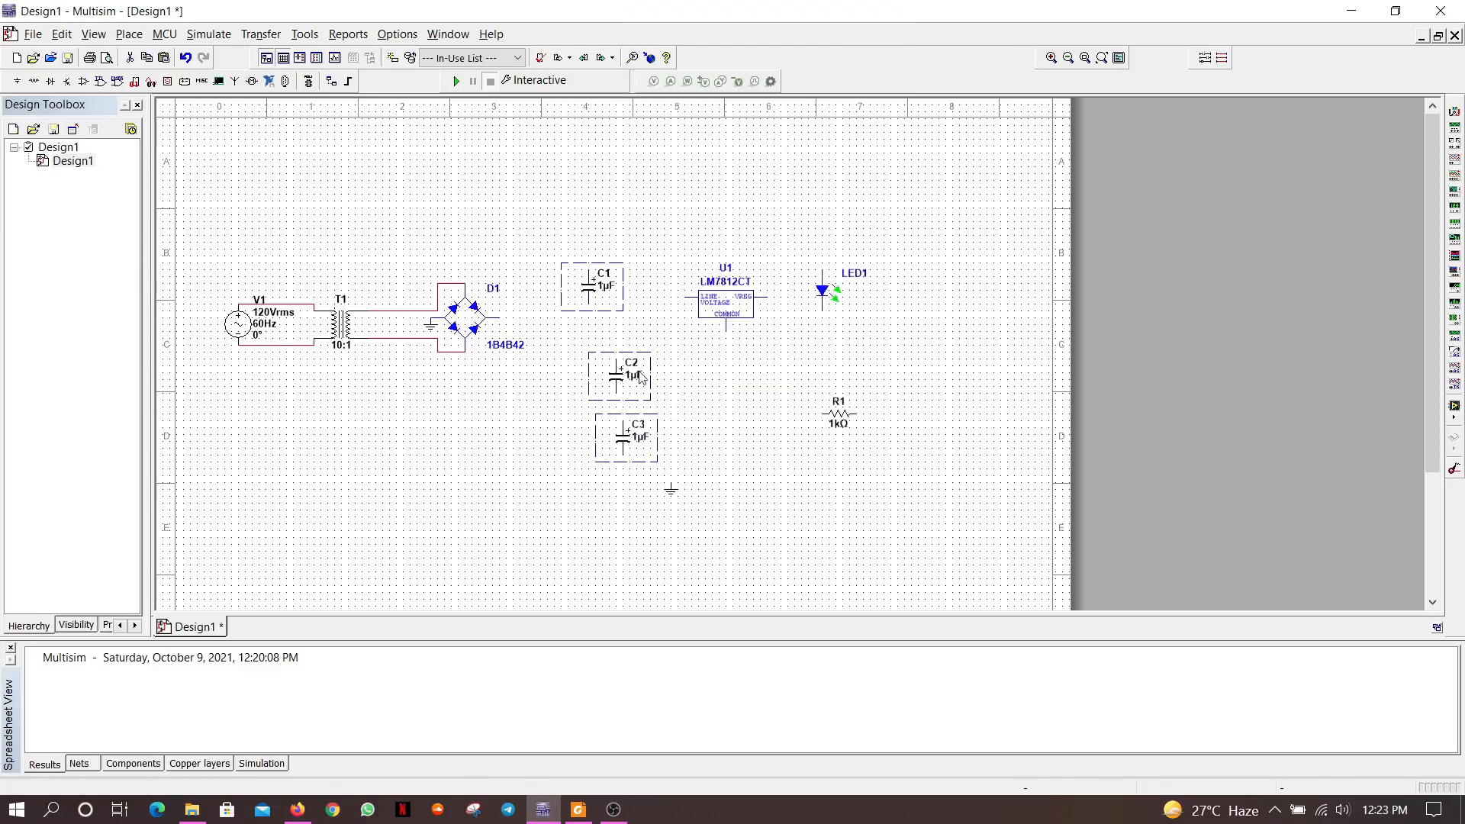
# Step: Line up capacitors C1 and C2 side by side below the bridge's output level, and shift regulator U1 and LED1 further right
pyautogui.moveTo(593, 296); pyautogui.dragTo(593, 382)
pyautogui.moveTo(748, 314); pyautogui.dragTo(891, 230)
pyautogui.moveTo(619, 385); pyautogui.dragTo(671, 387)
pyautogui.click(676, 352)
pyautogui.click(737, 418)
pyautogui.moveTo(823, 286); pyautogui.dragTo(898, 320)
pyautogui.moveTo(873, 242); pyautogui.dragTo(783, 336)
pyautogui.click(770, 387)
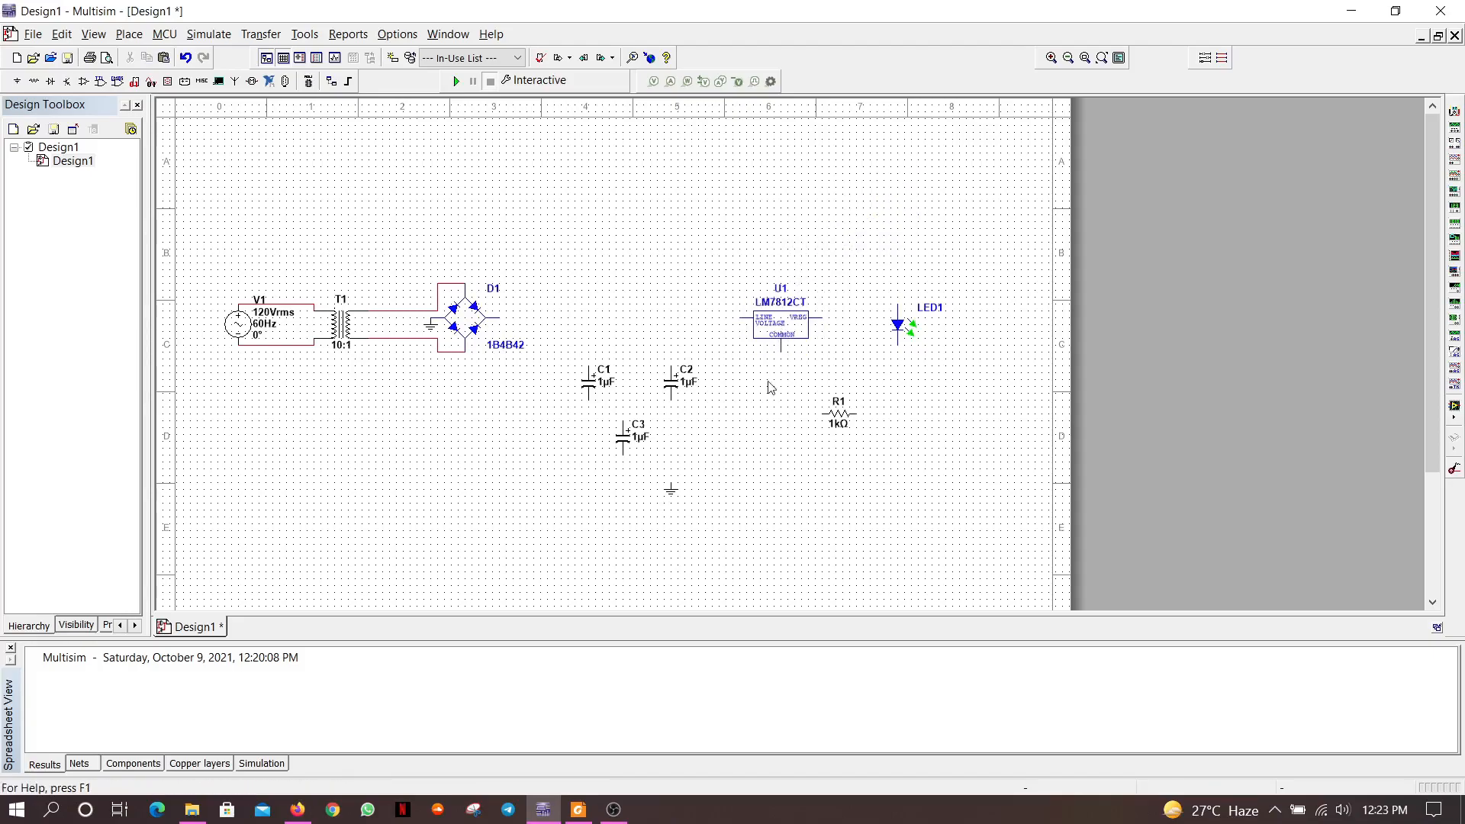
# Step: Move C3 between regulator U1 and LED1 in line with the other capacitors, and reposition R1 and LED1 lower
pyautogui.moveTo(624, 446); pyautogui.dragTo(854, 497)
pyautogui.click(839, 416)
pyautogui.moveTo(834, 380); pyautogui.dragTo(848, 379)
pyautogui.click(906, 407)
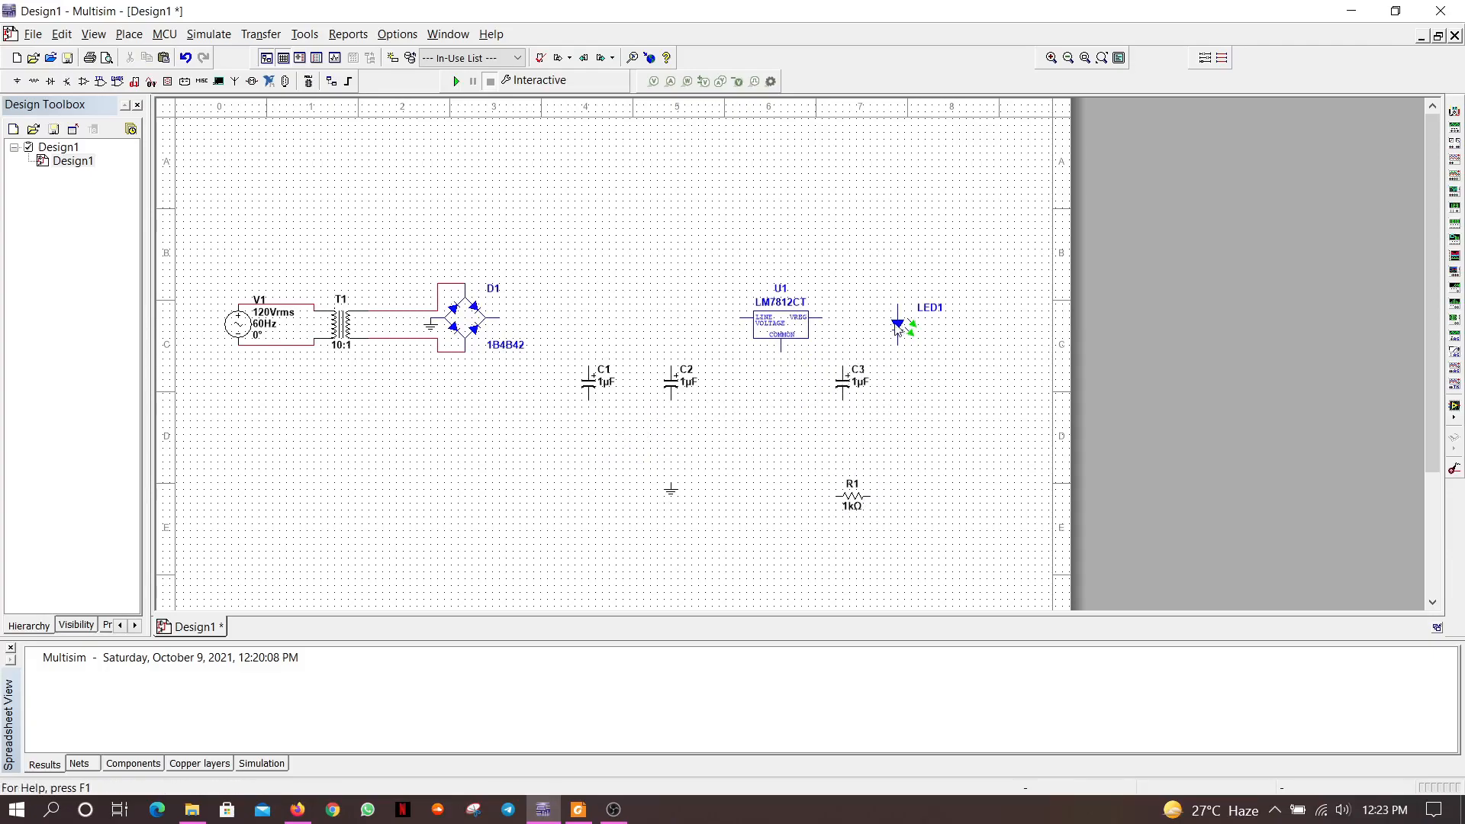
pyautogui.click(898, 328)
pyautogui.moveTo(903, 347); pyautogui.dragTo(905, 351)
# Step: Shift regulator U1 and capacitors C1 and C2 left, closer to bridge D1
pyautogui.moveTo(780, 324); pyautogui.dragTo(752, 317)
pyautogui.moveTo(590, 386); pyautogui.dragTo(564, 386)
pyautogui.moveTo(671, 393); pyautogui.dragTo(639, 392)
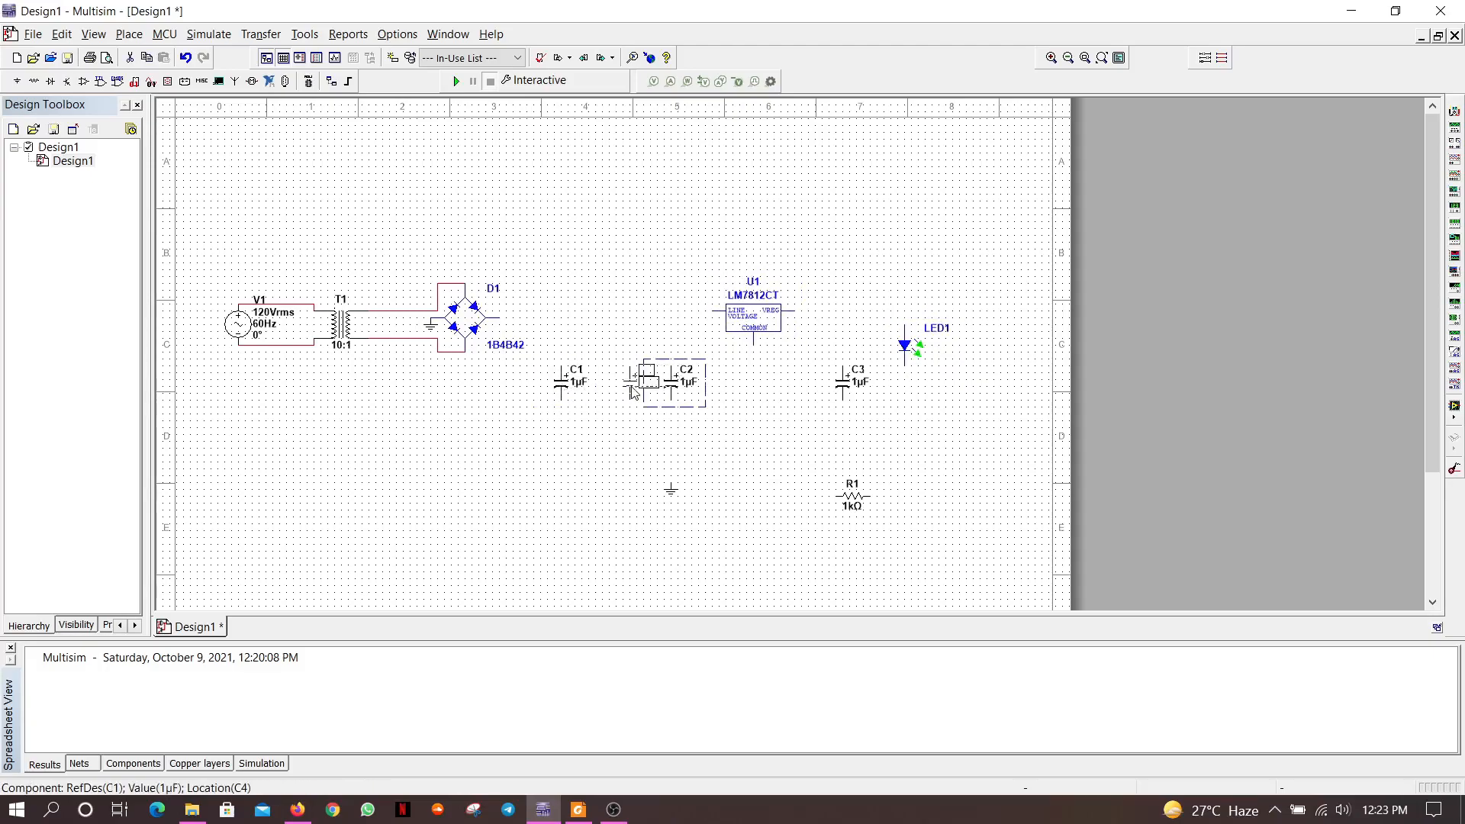
pyautogui.click(713, 412)
pyautogui.moveTo(753, 313); pyautogui.dragTo(698, 327)
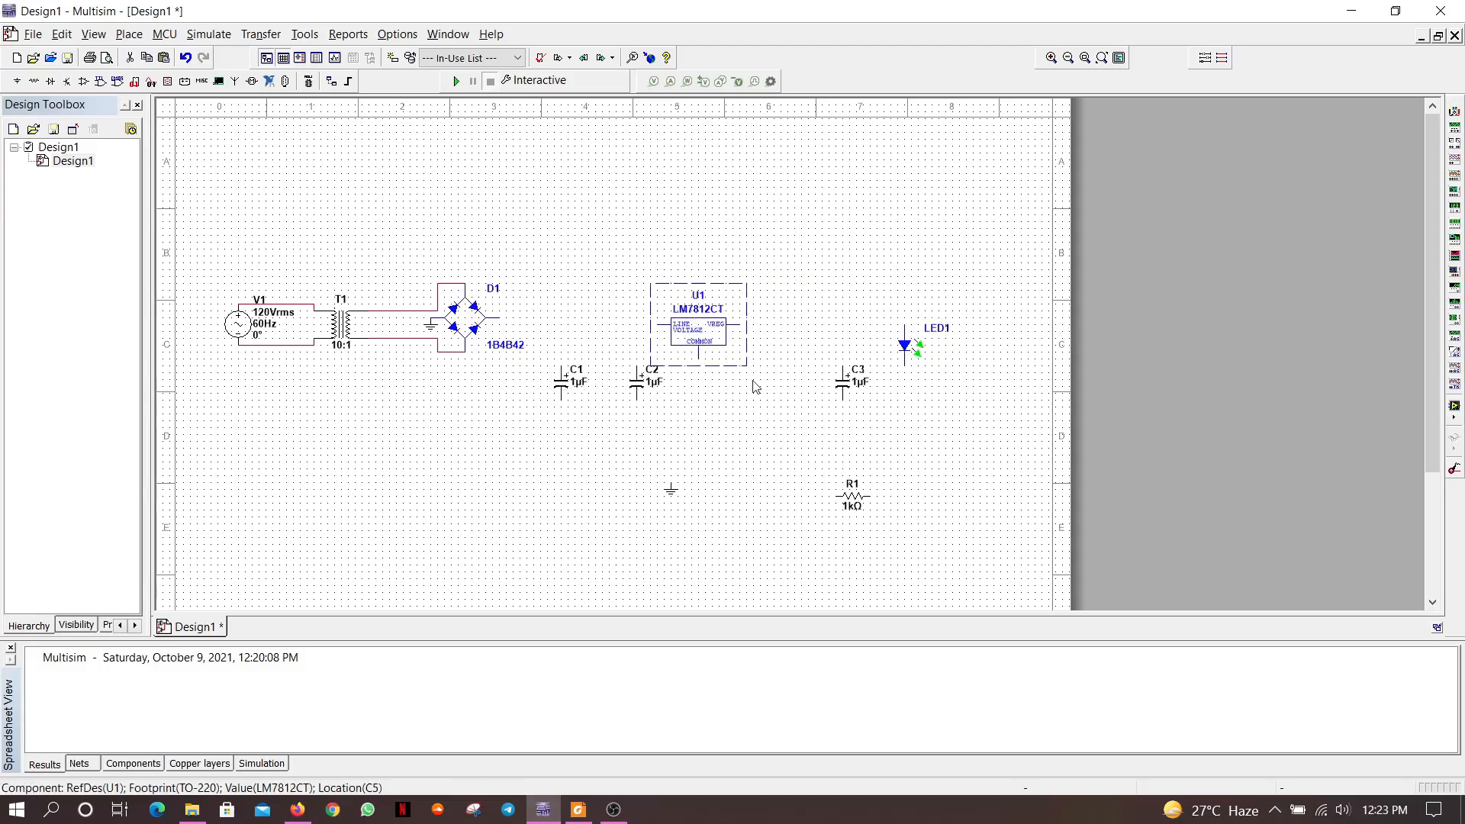
pyautogui.click(737, 427)
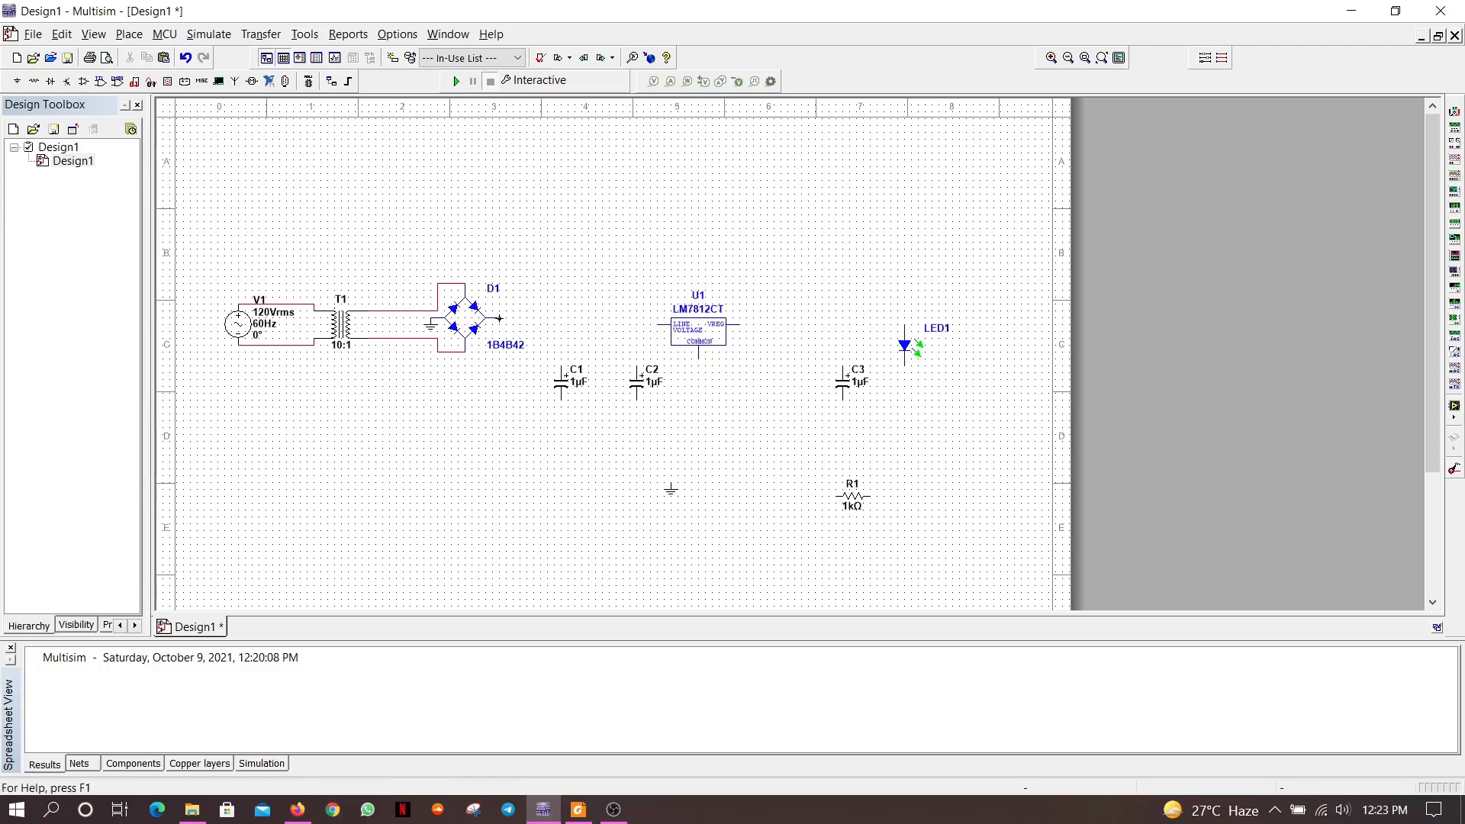
# Step: Wire the bridge's right terminal to the LINE input of regulator U1 in a straight line, and connect C1 and C2 to that wire
pyautogui.click(499, 317)
pyautogui.click(656, 317)
pyautogui.click(705, 339)
pyautogui.moveTo(704, 332); pyautogui.dragTo(706, 326)
pyautogui.click(724, 391)
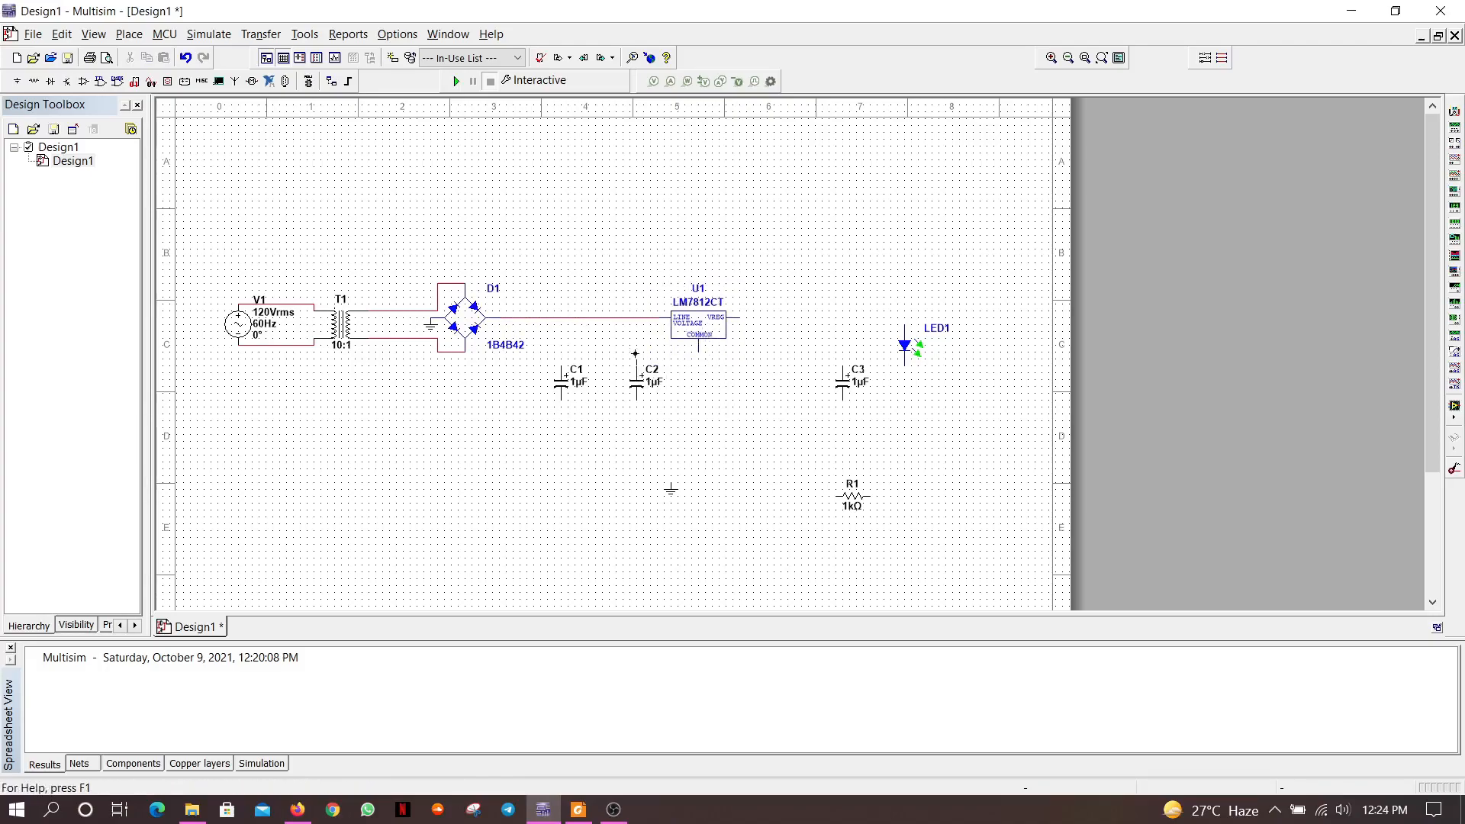
pyautogui.click(635, 318)
pyautogui.click(562, 318)
# Step: Move C3 and LED1 closer to regulator U1 and wire both to its VREG output
pyautogui.moveTo(844, 389); pyautogui.dragTo(768, 384)
pyautogui.click(738, 316)
pyautogui.click(767, 371)
pyautogui.moveTo(904, 347); pyautogui.dragTo(843, 348)
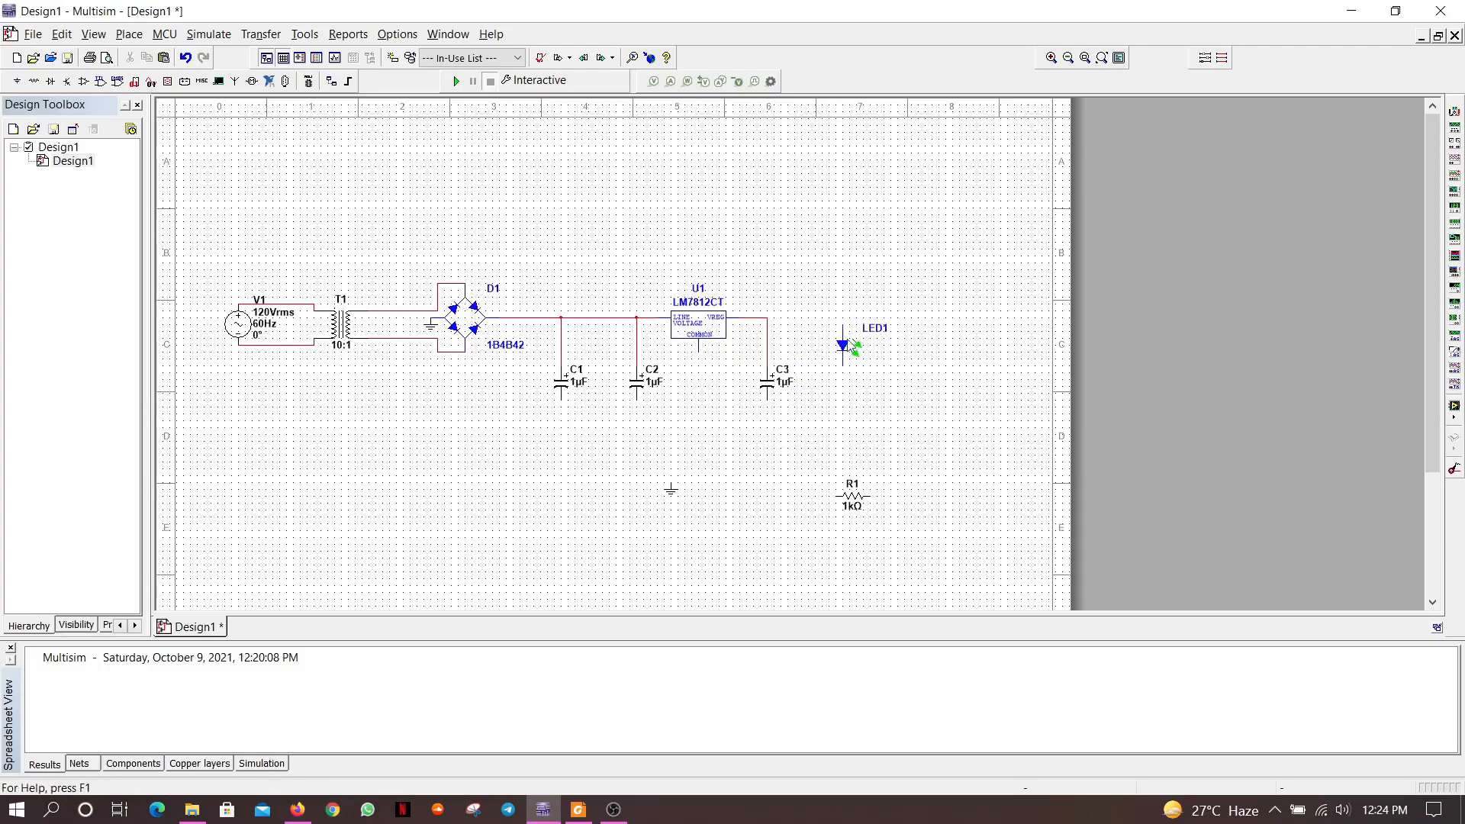
pyautogui.click(768, 317)
# Step: Rotate resistor R1 to vertical and connect it directly beneath LED1
pyautogui.rightClick(852, 503)
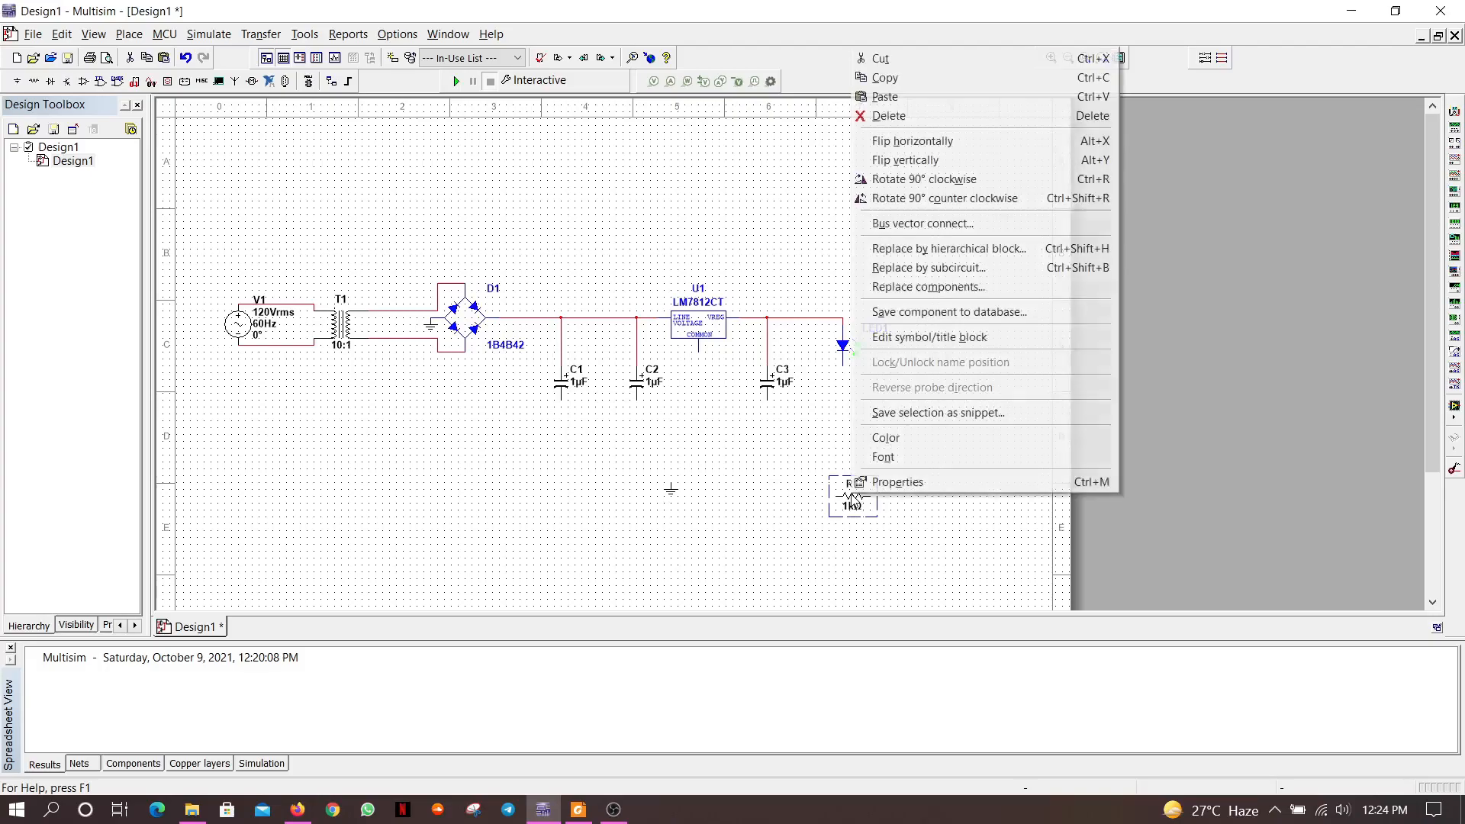
pyautogui.click(901, 203)
pyautogui.moveTo(849, 498); pyautogui.dragTo(844, 396)
pyautogui.doubleClick(845, 397)
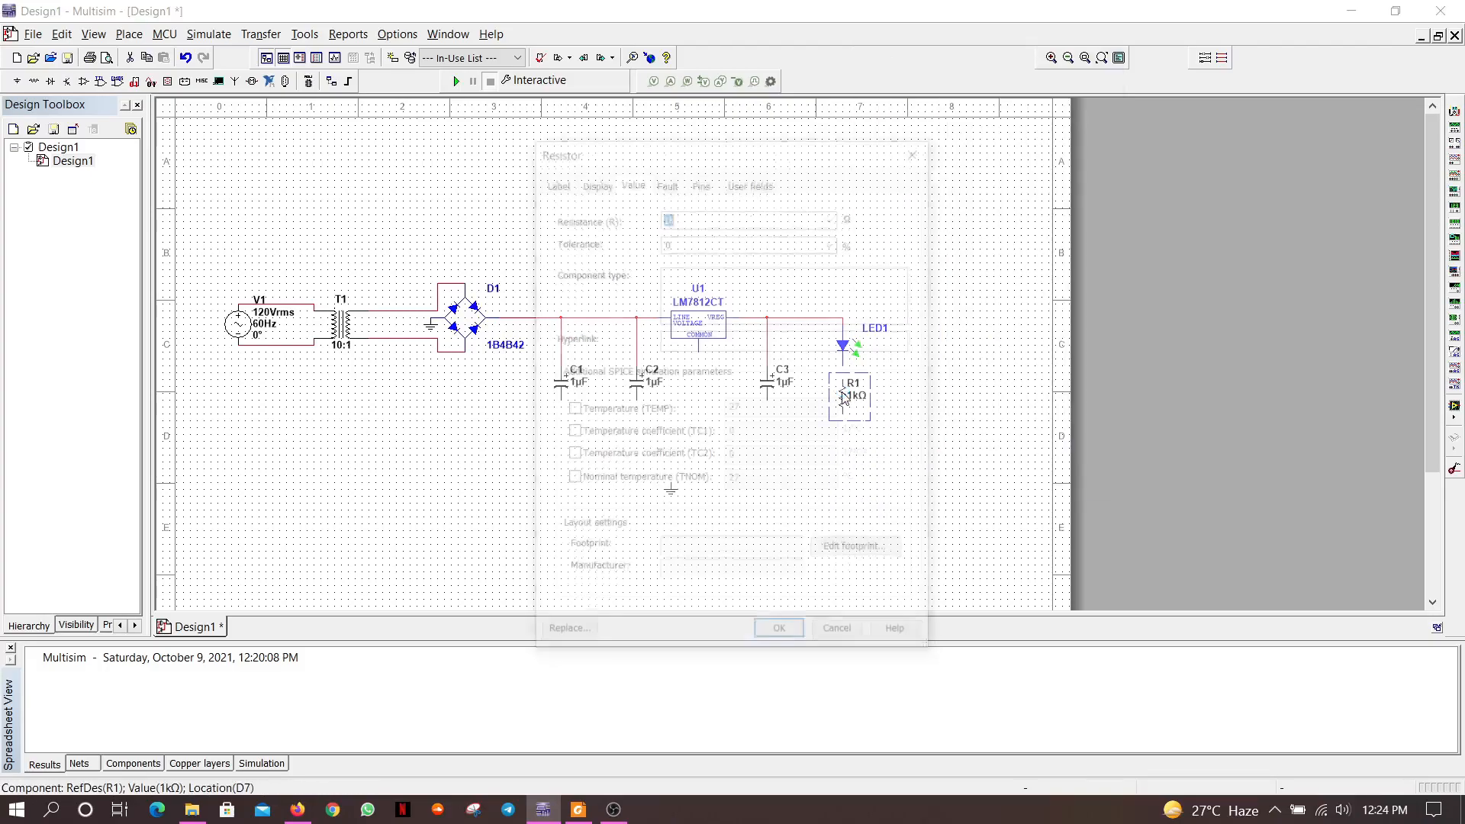
pyautogui.click(912, 155)
pyautogui.moveTo(845, 400); pyautogui.dragTo(845, 388)
pyautogui.click(857, 437)
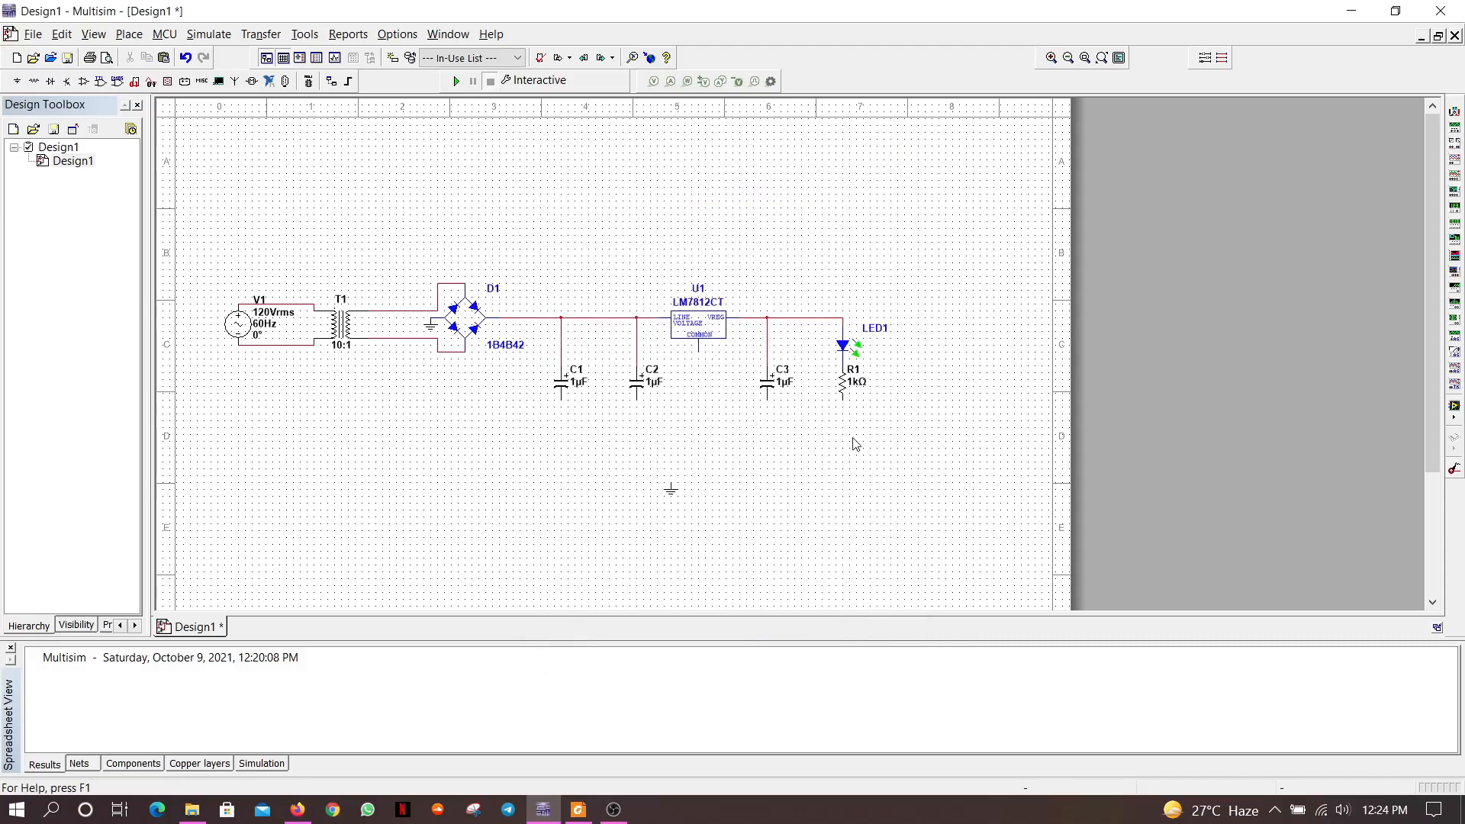
# Step: Duplicate R1 as a second vertical 1 kΩ resistor beyond LED1 and wire its upper end to the regulator output line
pyautogui.click(852, 388)
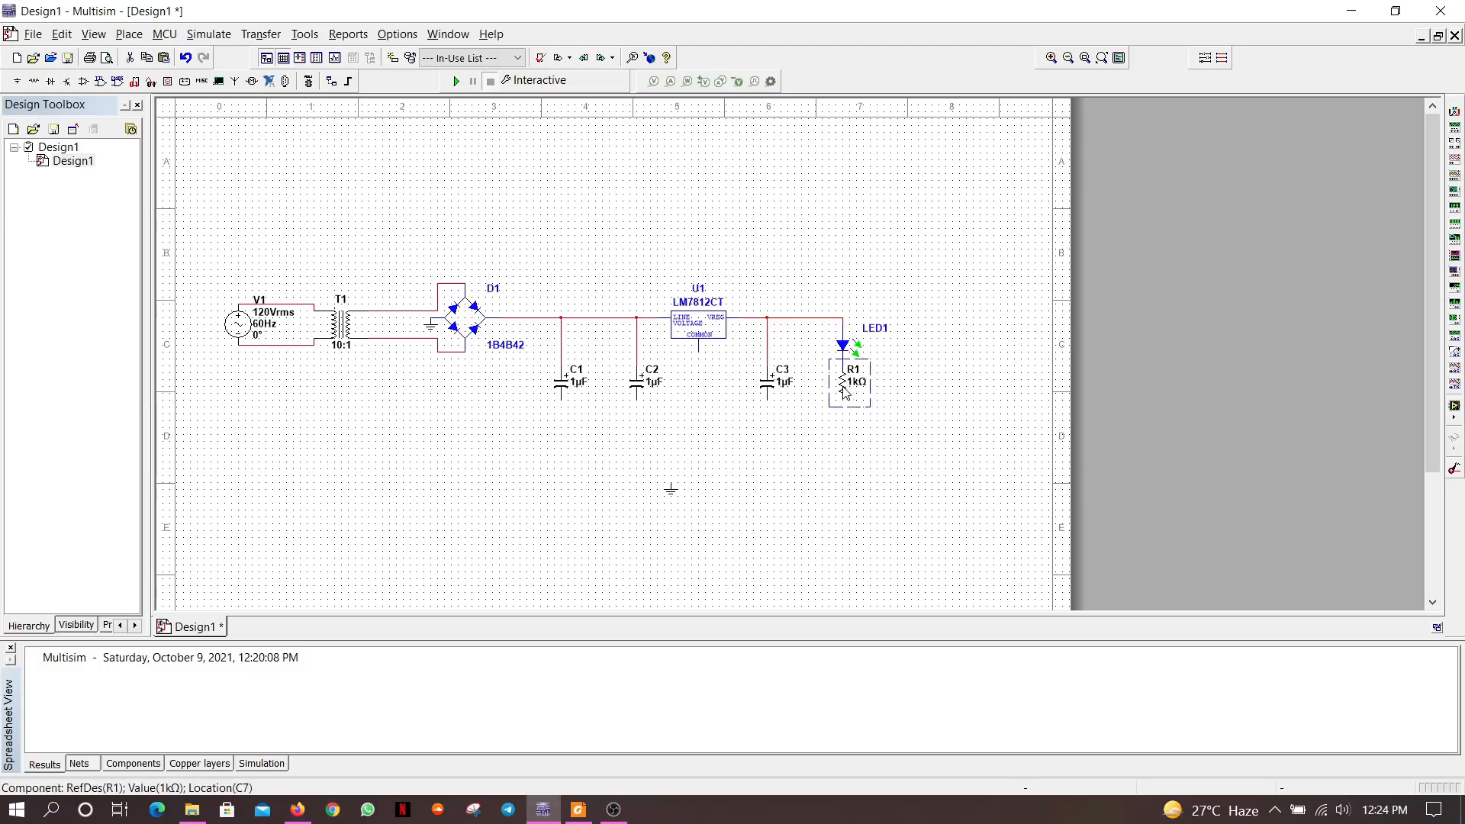
pyautogui.click(883, 453)
pyautogui.hotkey('ctrl', 'v')
pyautogui.click(911, 371)
pyautogui.click(842, 318)
# Step: Place copies of the ground symbol on the lower ends of C1, C2, C3, R1 and R2 and on U1's COMMON pin
pyautogui.hotkey('ctrl', 'v')
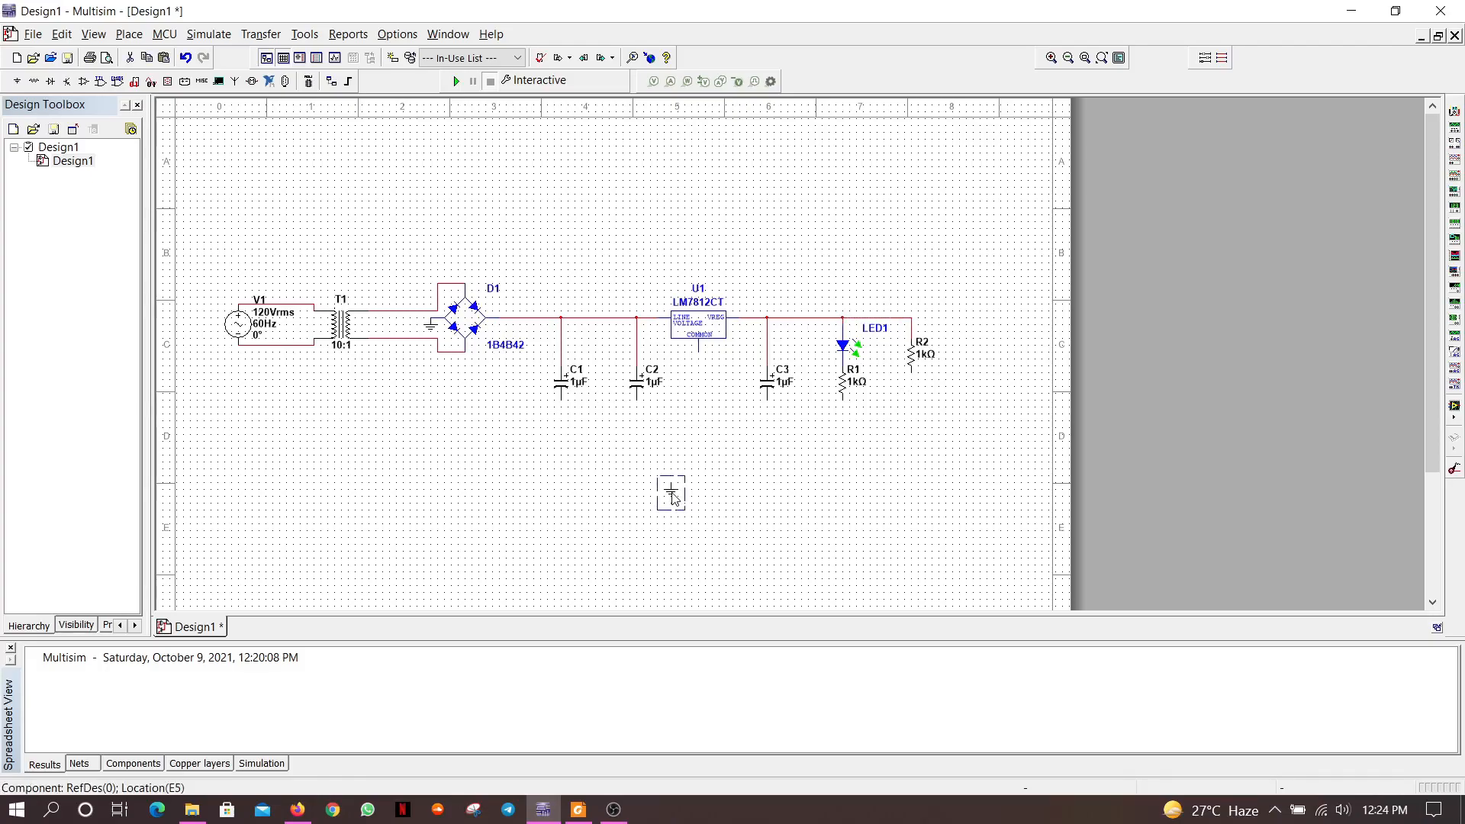
pyautogui.click(563, 407)
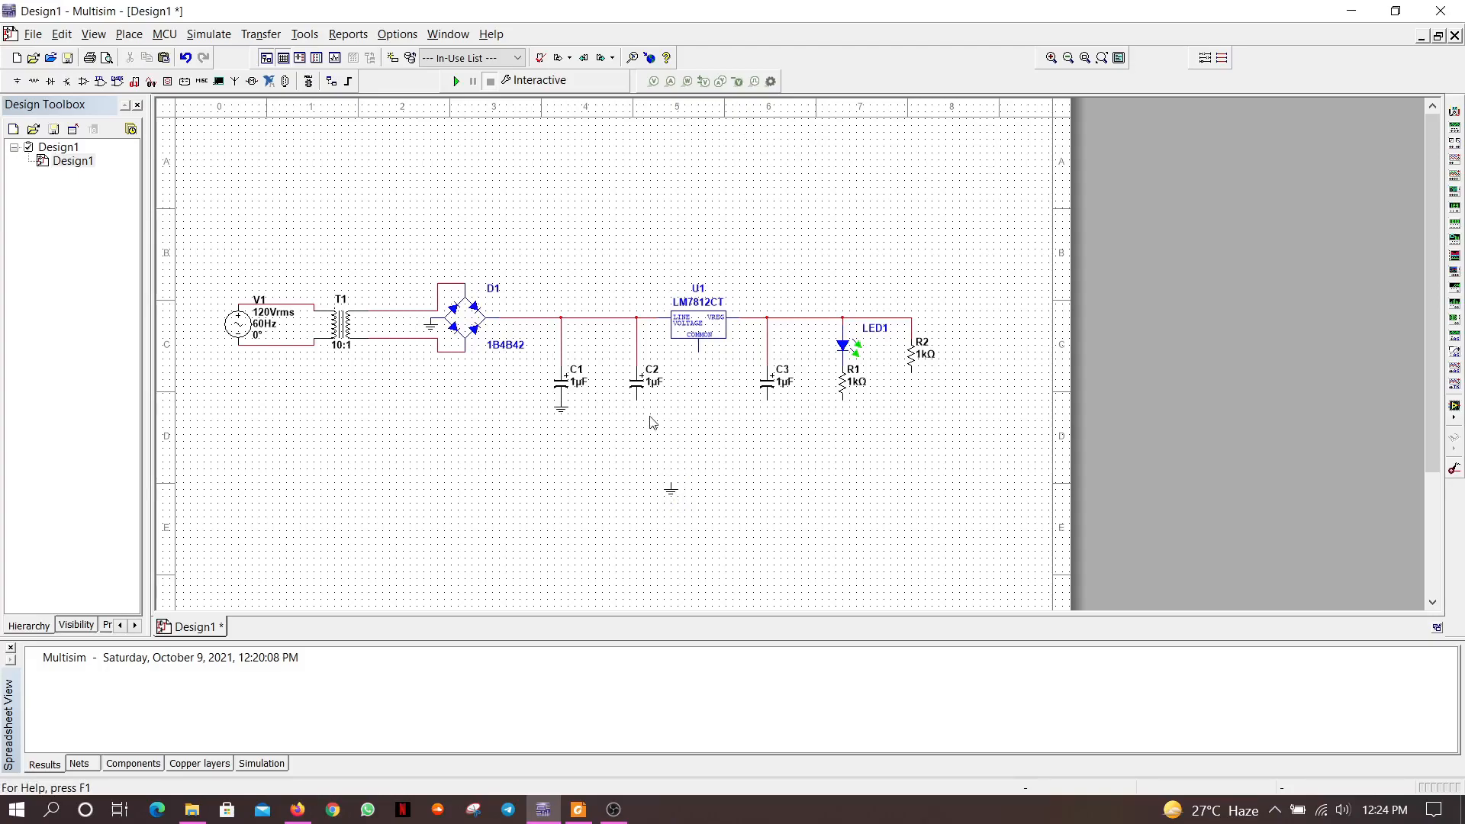
pyautogui.hotkey('ctrl', 'v')
pyautogui.click(698, 357)
pyautogui.hotkey('ctrl', 'v')
pyautogui.click(767, 405)
pyautogui.hotkey('ctrl', 'v')
pyautogui.click(843, 402)
pyautogui.hotkey('ctrl', 'v')
pyautogui.click(912, 381)
pyautogui.moveTo(913, 390); pyautogui.dragTo(913, 398)
pyautogui.click(915, 444)
# Step: Add a multimeter, wire its positive terminal to the regulator output line and attach the spare ground symbol to its negative terminal
pyautogui.click(1454, 115)
pyautogui.click(943, 277)
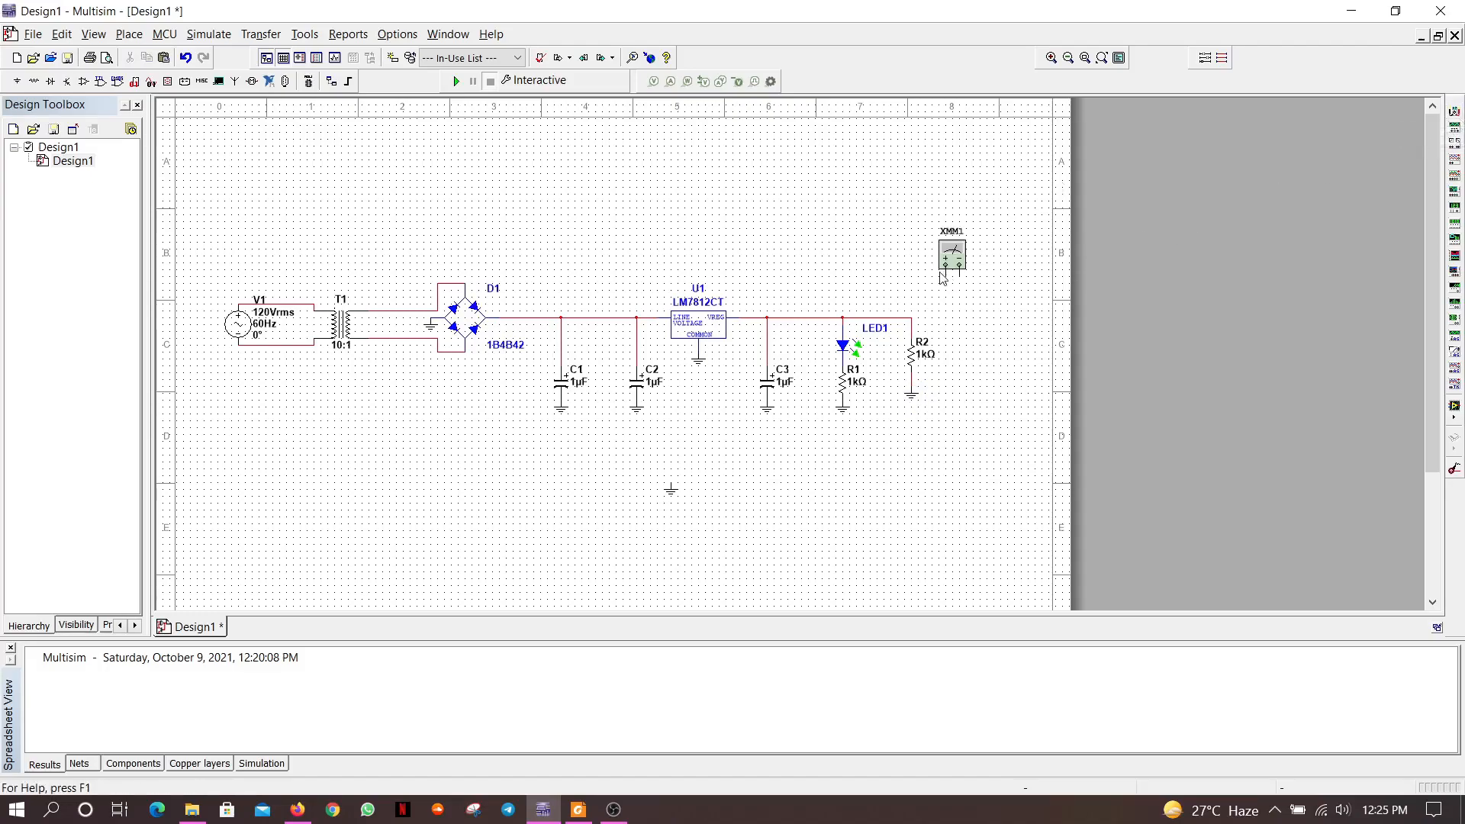
pyautogui.click(946, 316)
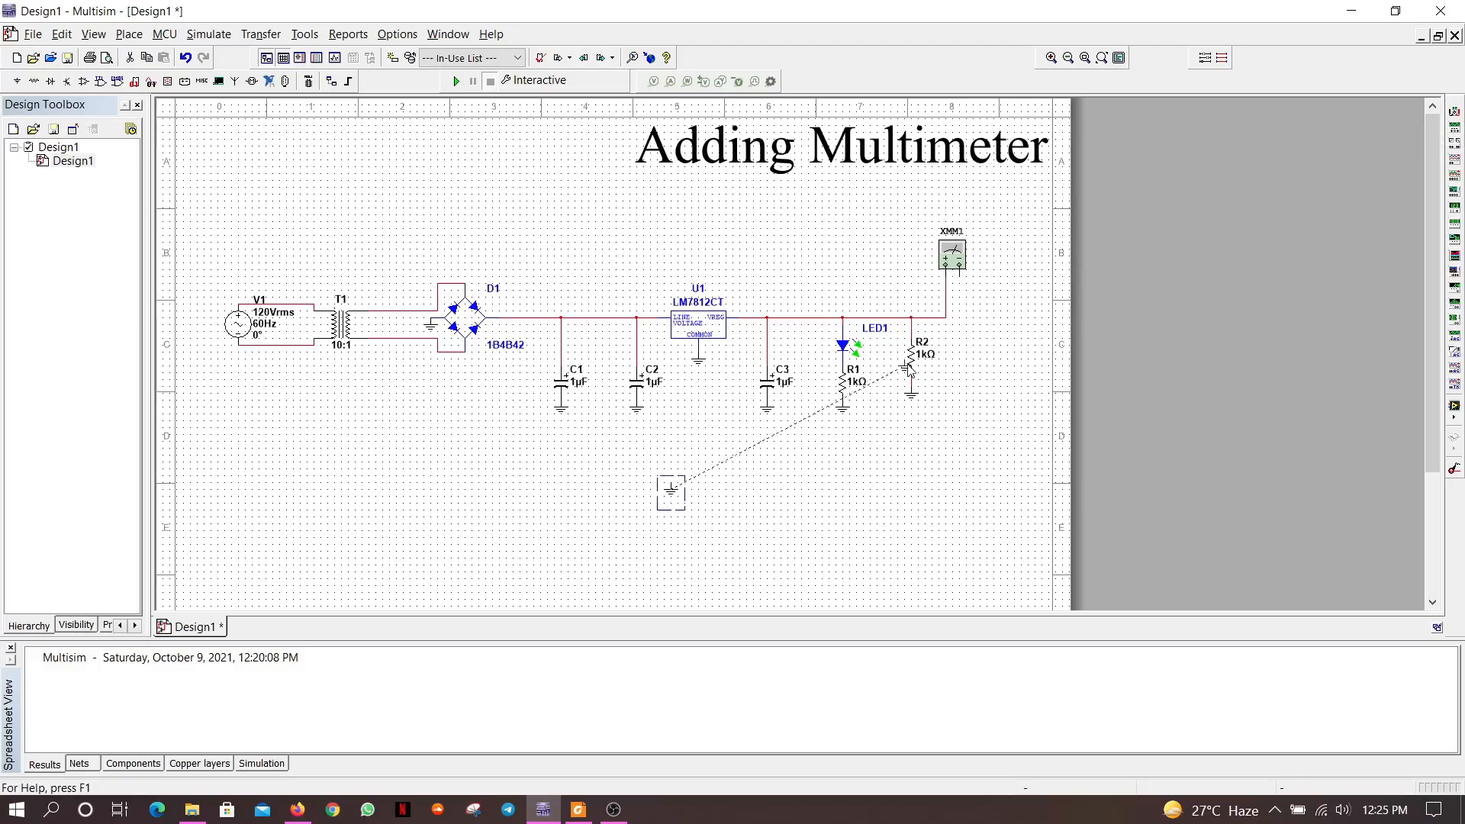
pyautogui.click(959, 279)
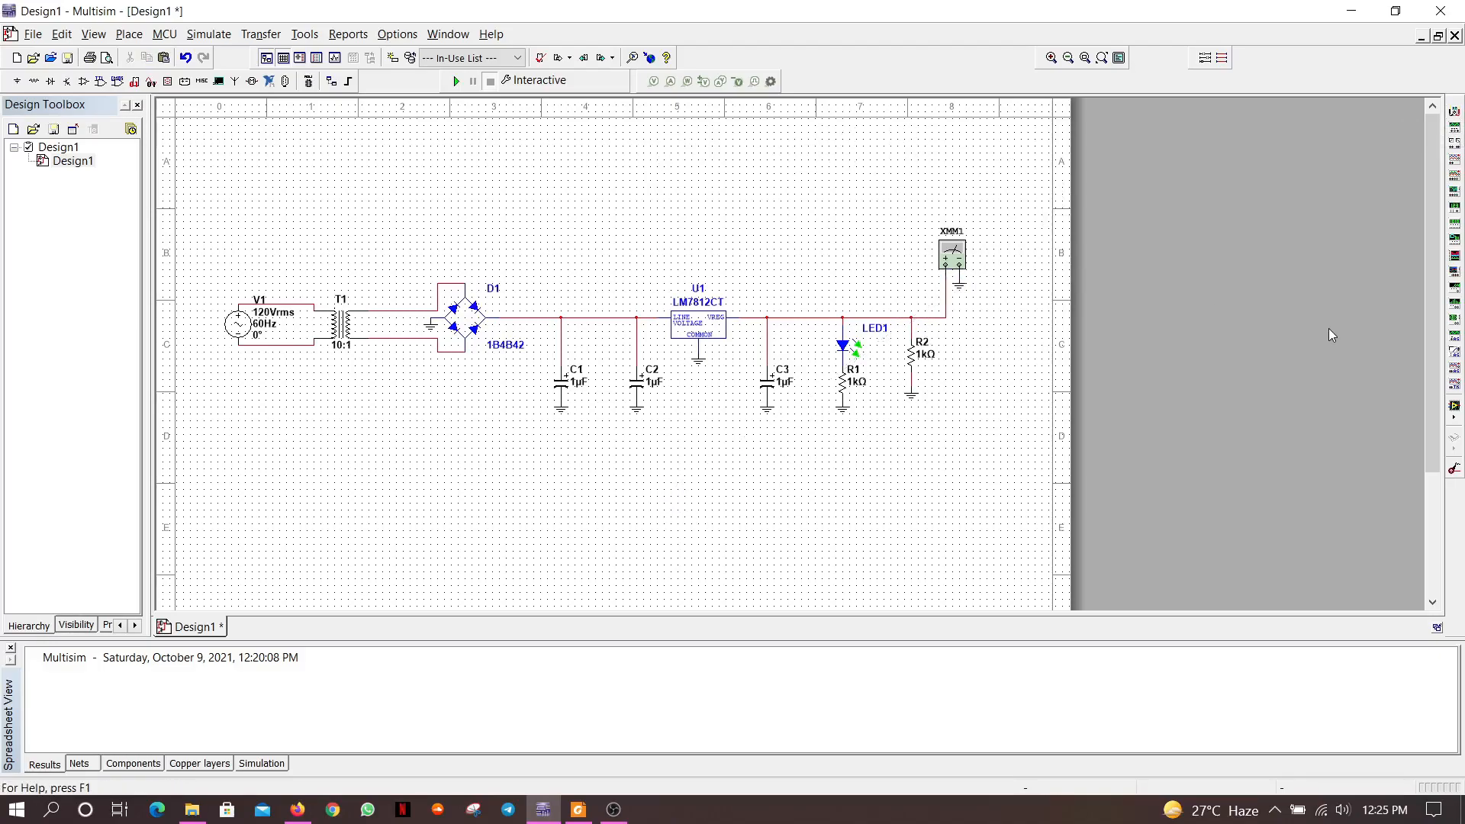
# Step: Add an oscilloscope with channel A positive wired to T1's upper secondary line and channel A negative grounded
pyautogui.click(1453, 158)
pyautogui.click(684, 205)
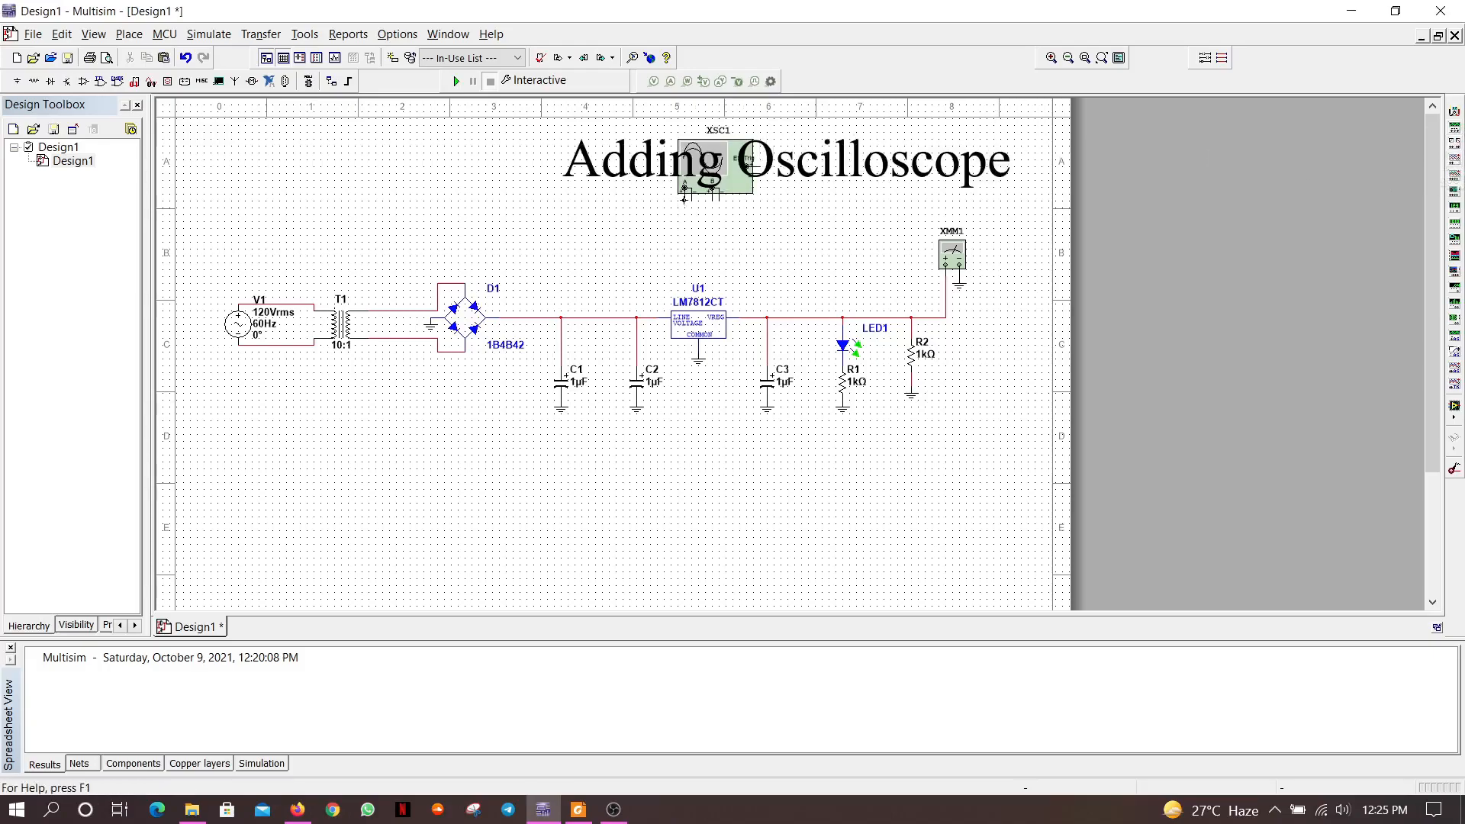
pyautogui.click(684, 200)
pyautogui.click(405, 308)
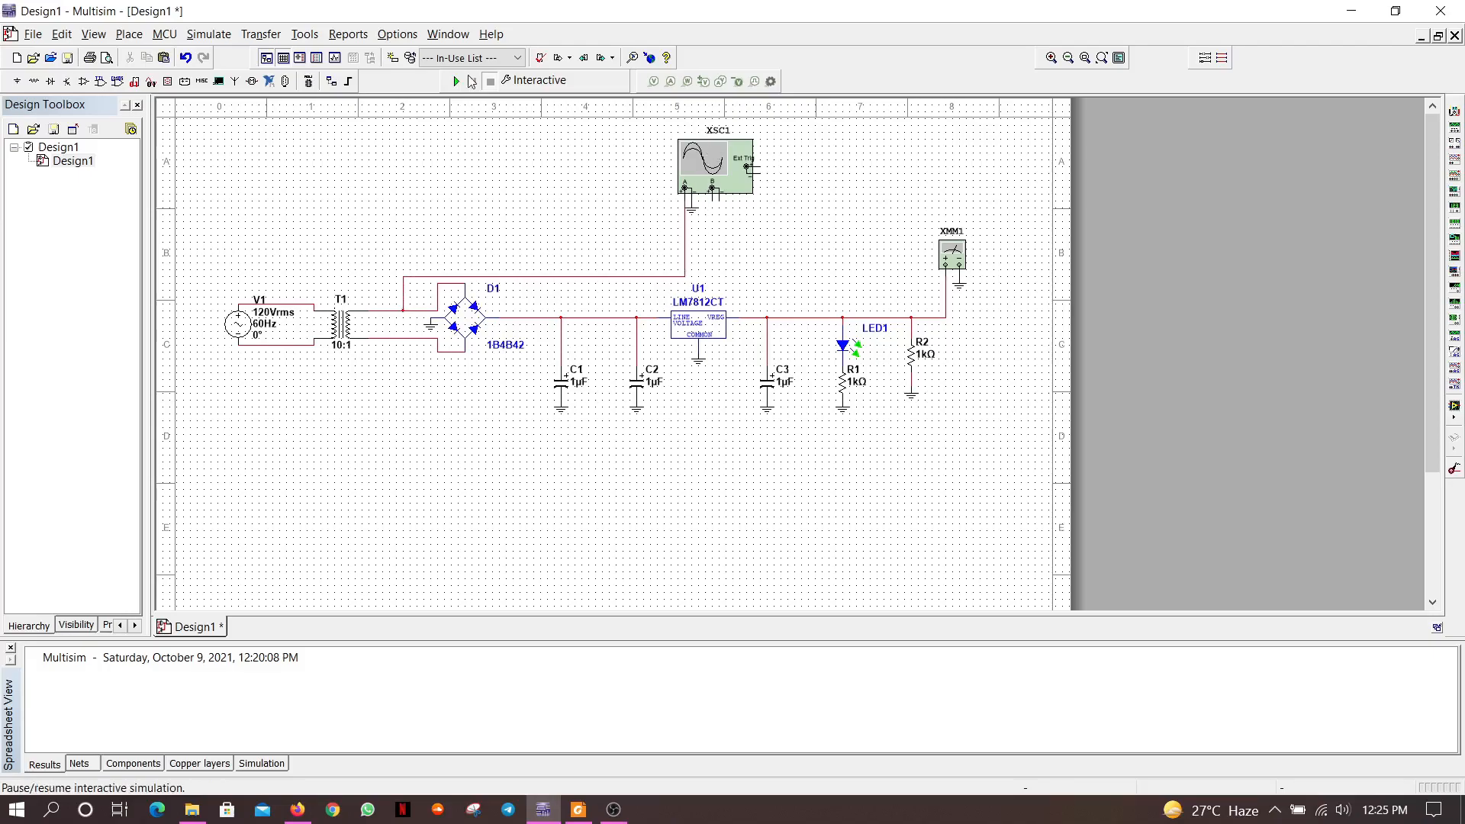
# Step: Set the capacitances of C1 to 6800 µF, C2 to 0.33 µF and C3 to 0.1 µF
pyautogui.doubleClick(565, 390)
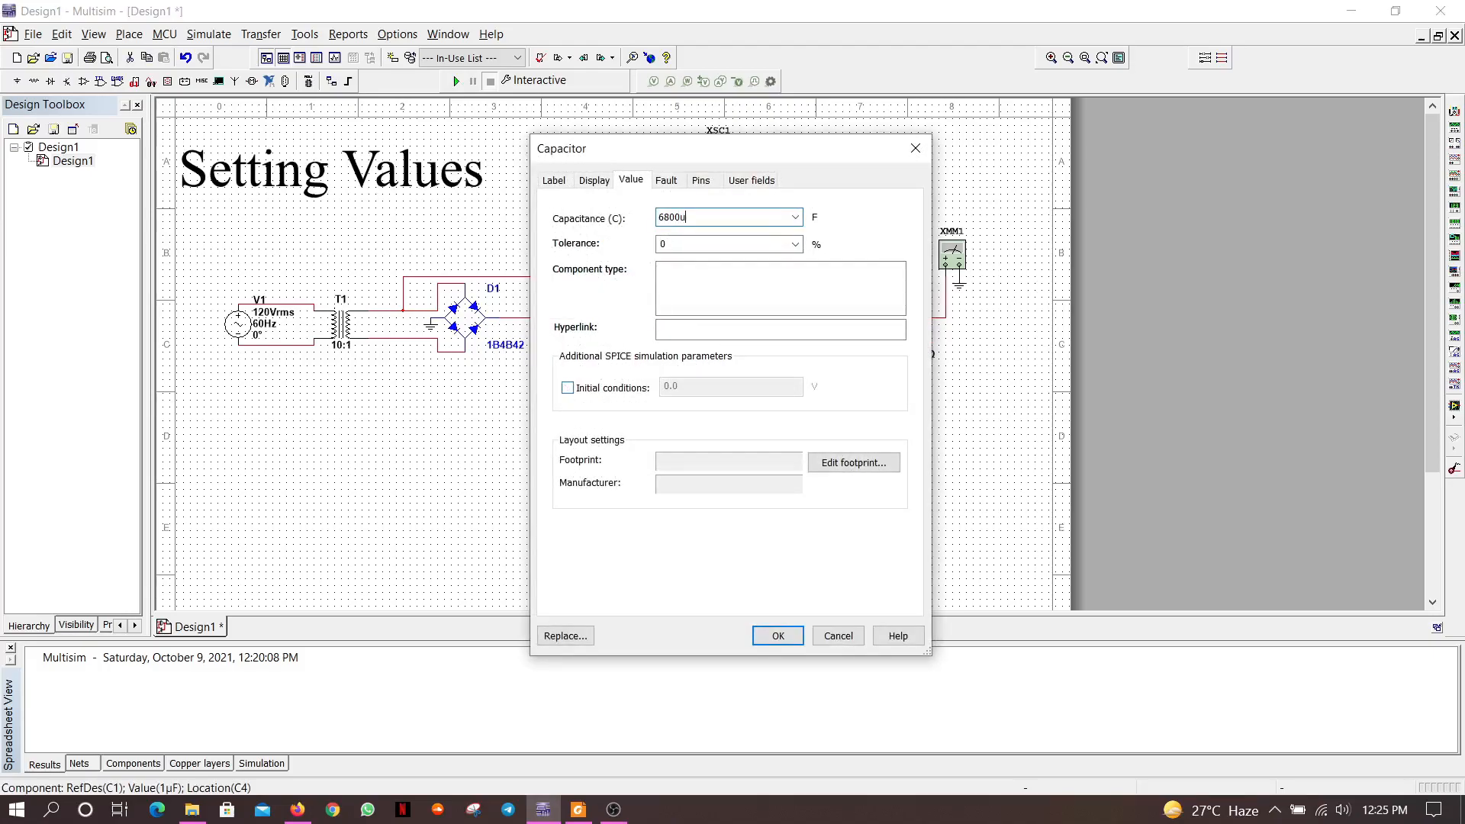
pyautogui.press('Return')
pyautogui.doubleClick(634, 391)
pyautogui.write('0.33u')
pyautogui.press('Return')
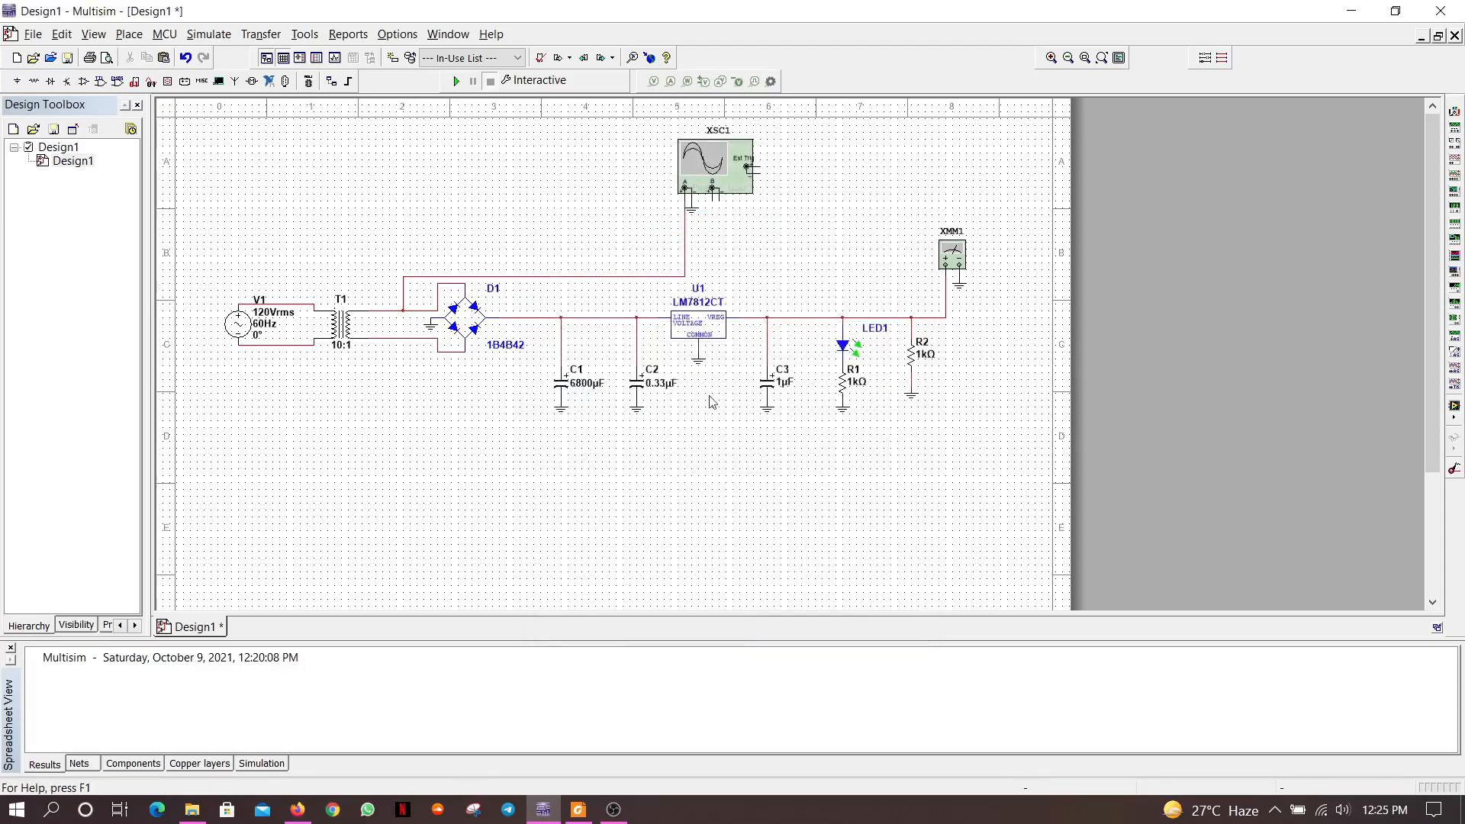
pyautogui.doubleClick(774, 391)
pyautogui.write('0.1u')
pyautogui.press('Return')
# Step: Set the resistance of R1 to 6.8 kΩ and of R2 to 47 Ω
pyautogui.doubleClick(849, 388)
pyautogui.write('6.8')
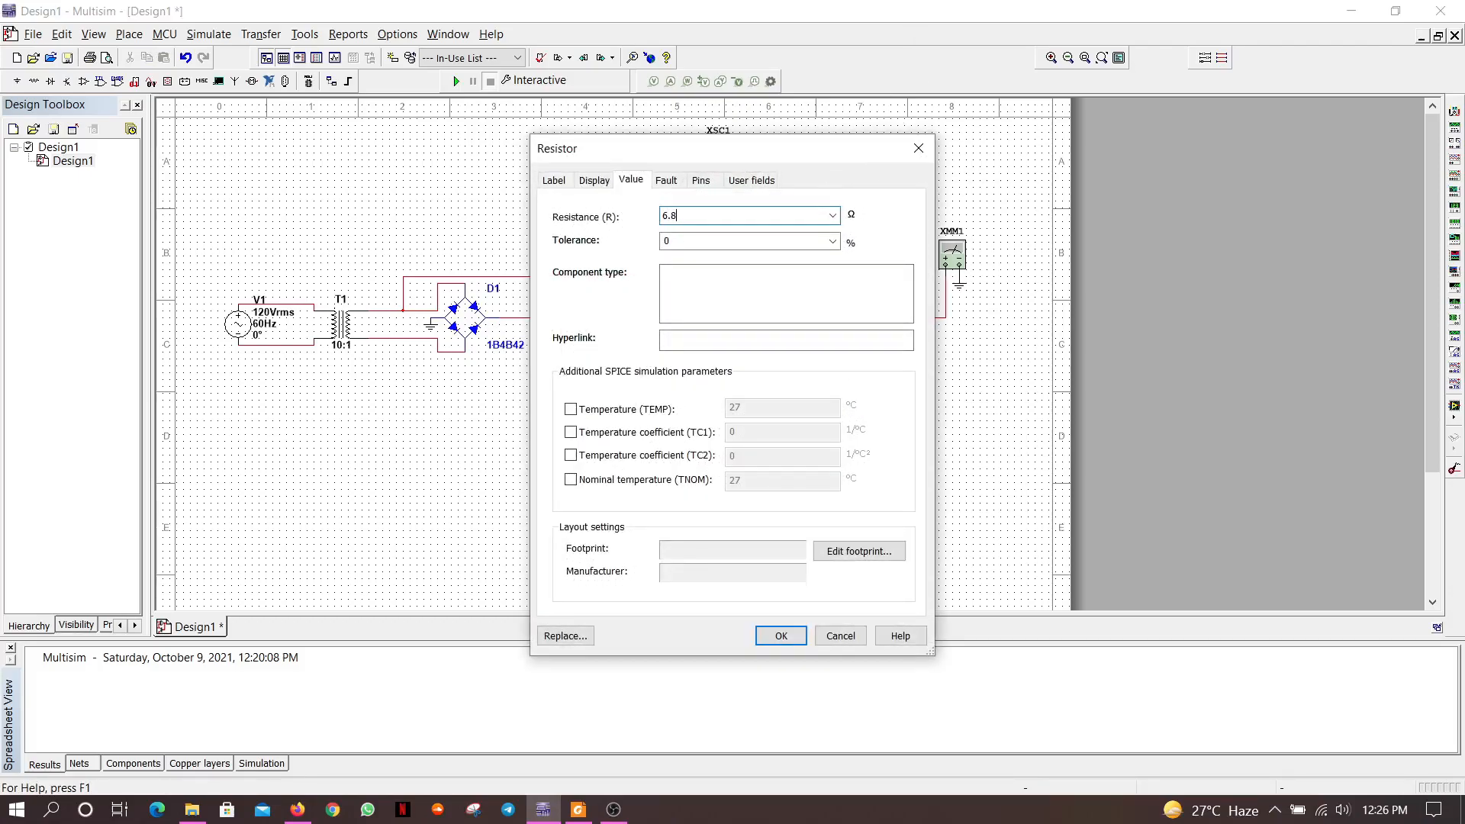
pyautogui.press('Return')
pyautogui.doubleClick(920, 364)
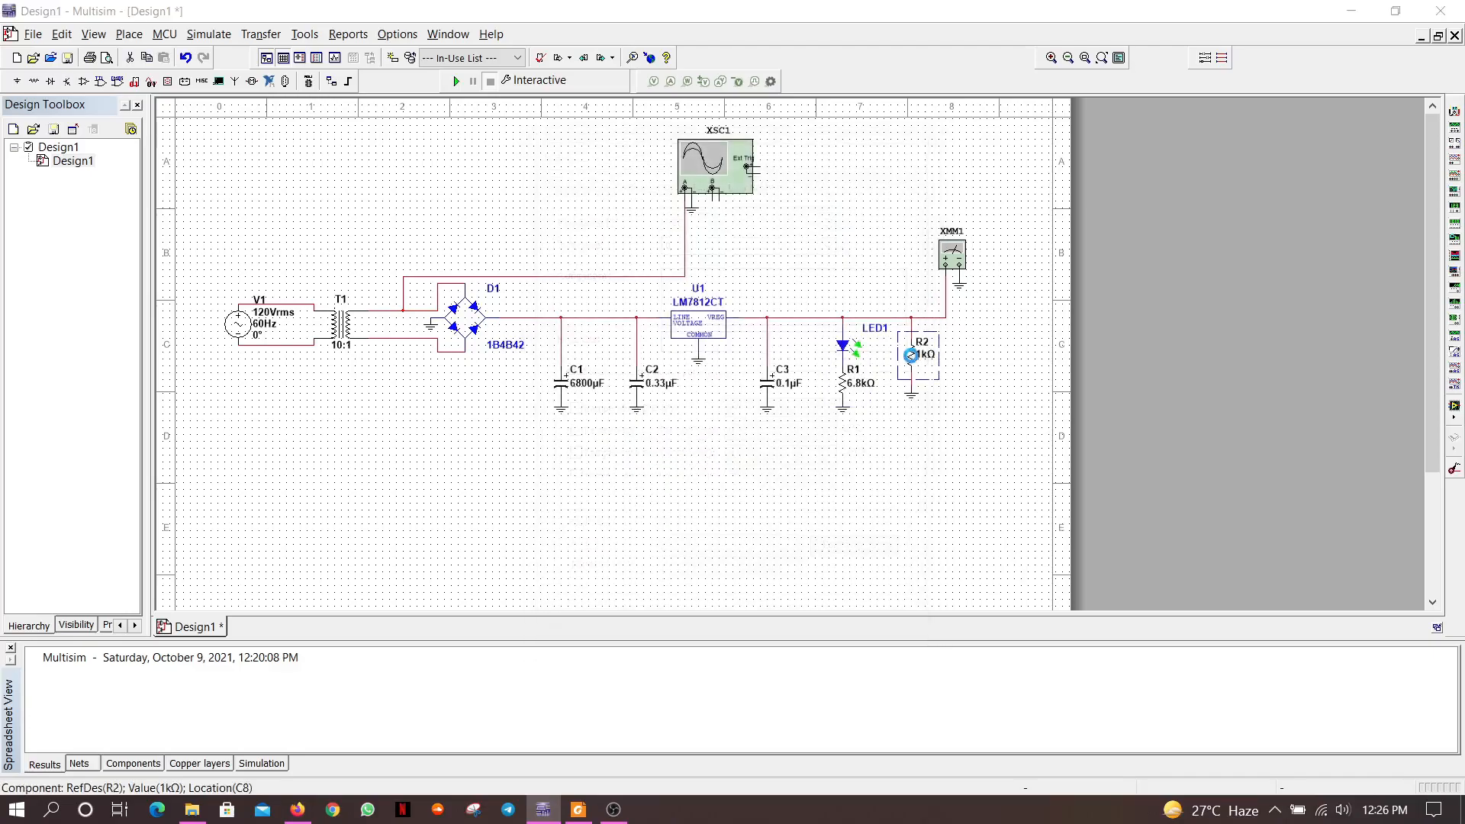
pyautogui.write('47')
pyautogui.press('Return')
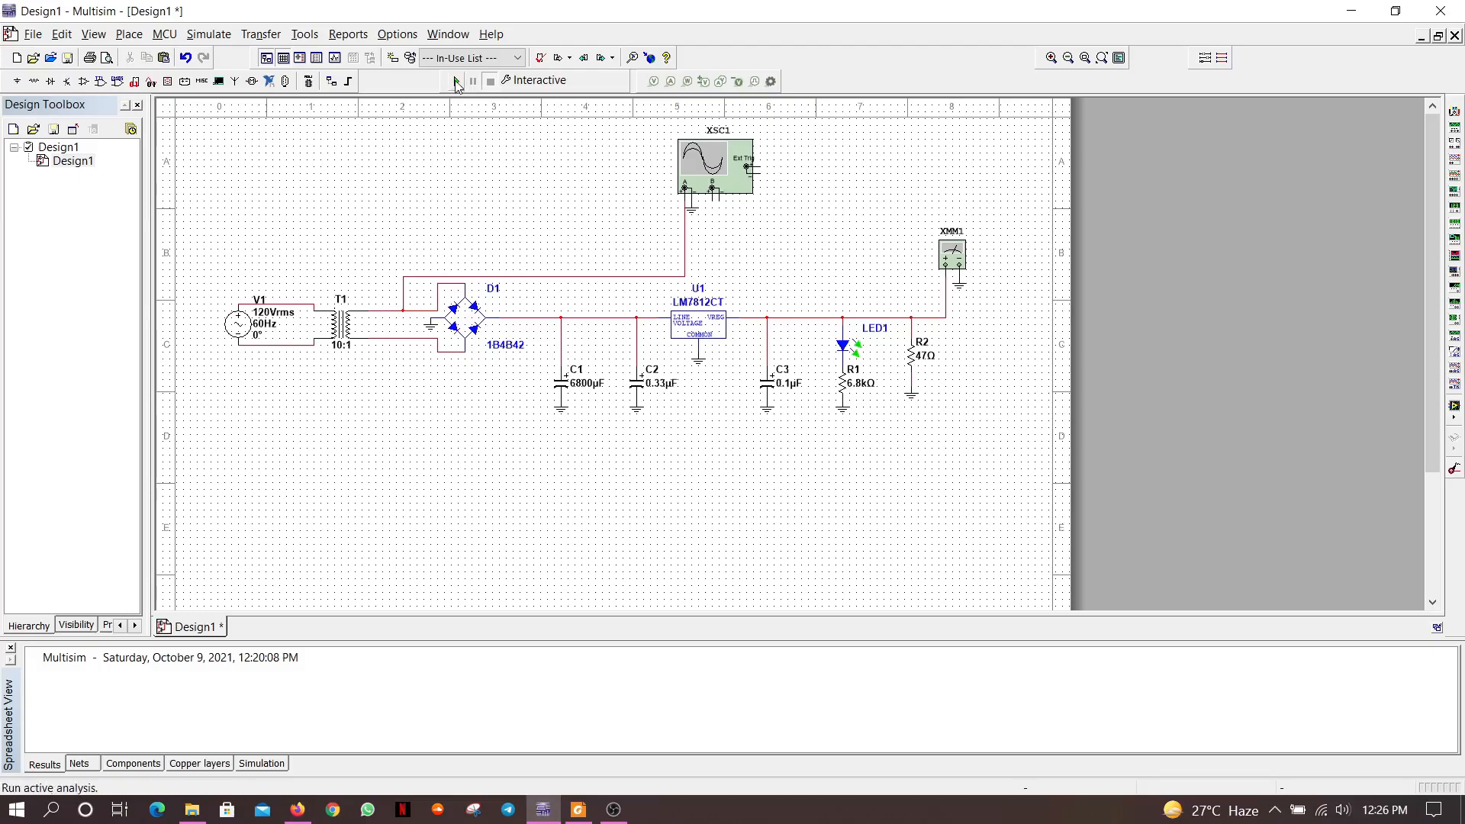
# Step: Run the simulation and read the output DC voltage on multimeter XMM1
pyautogui.click(456, 82)
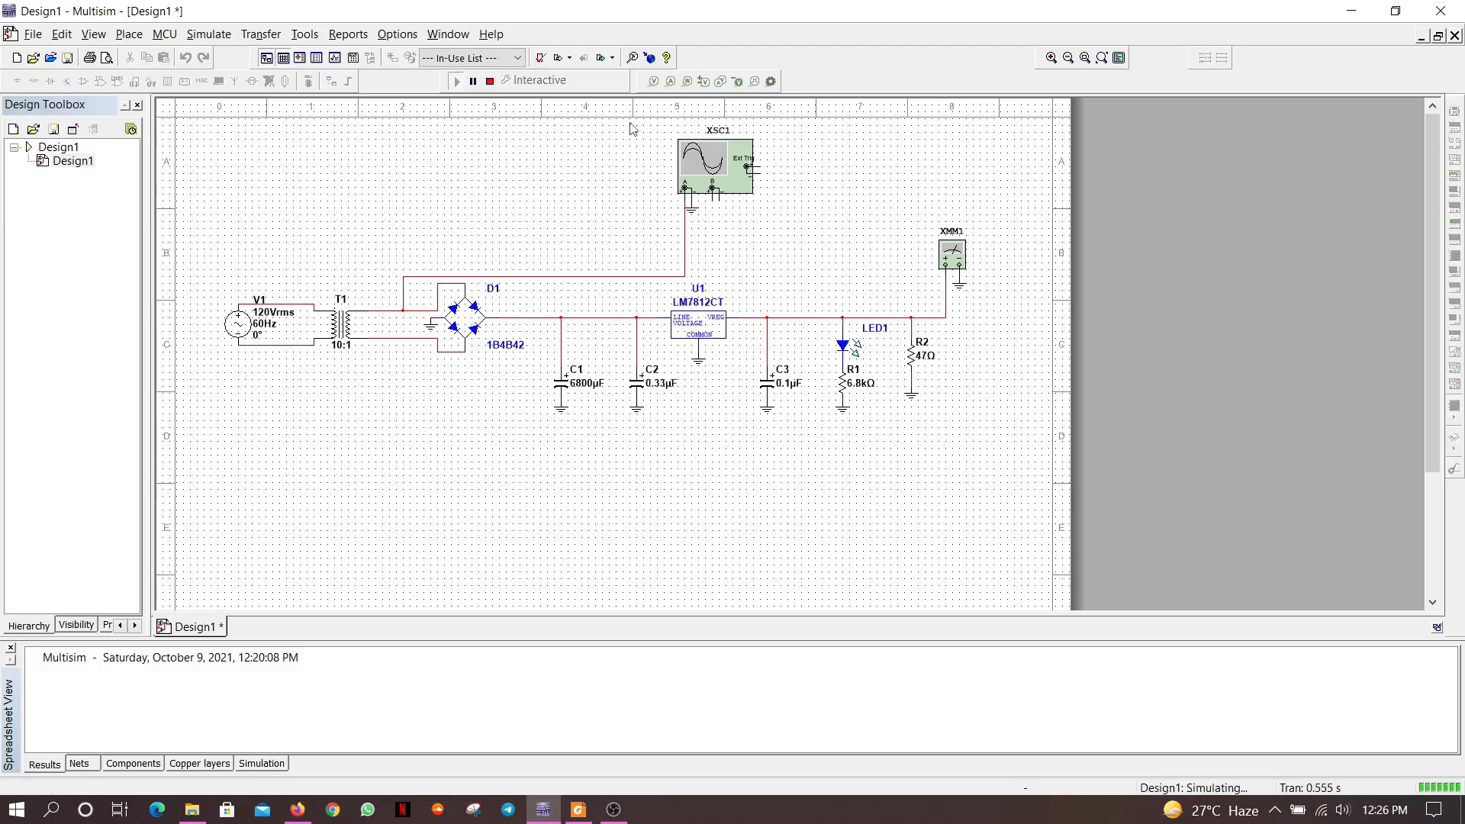
pyautogui.doubleClick(958, 262)
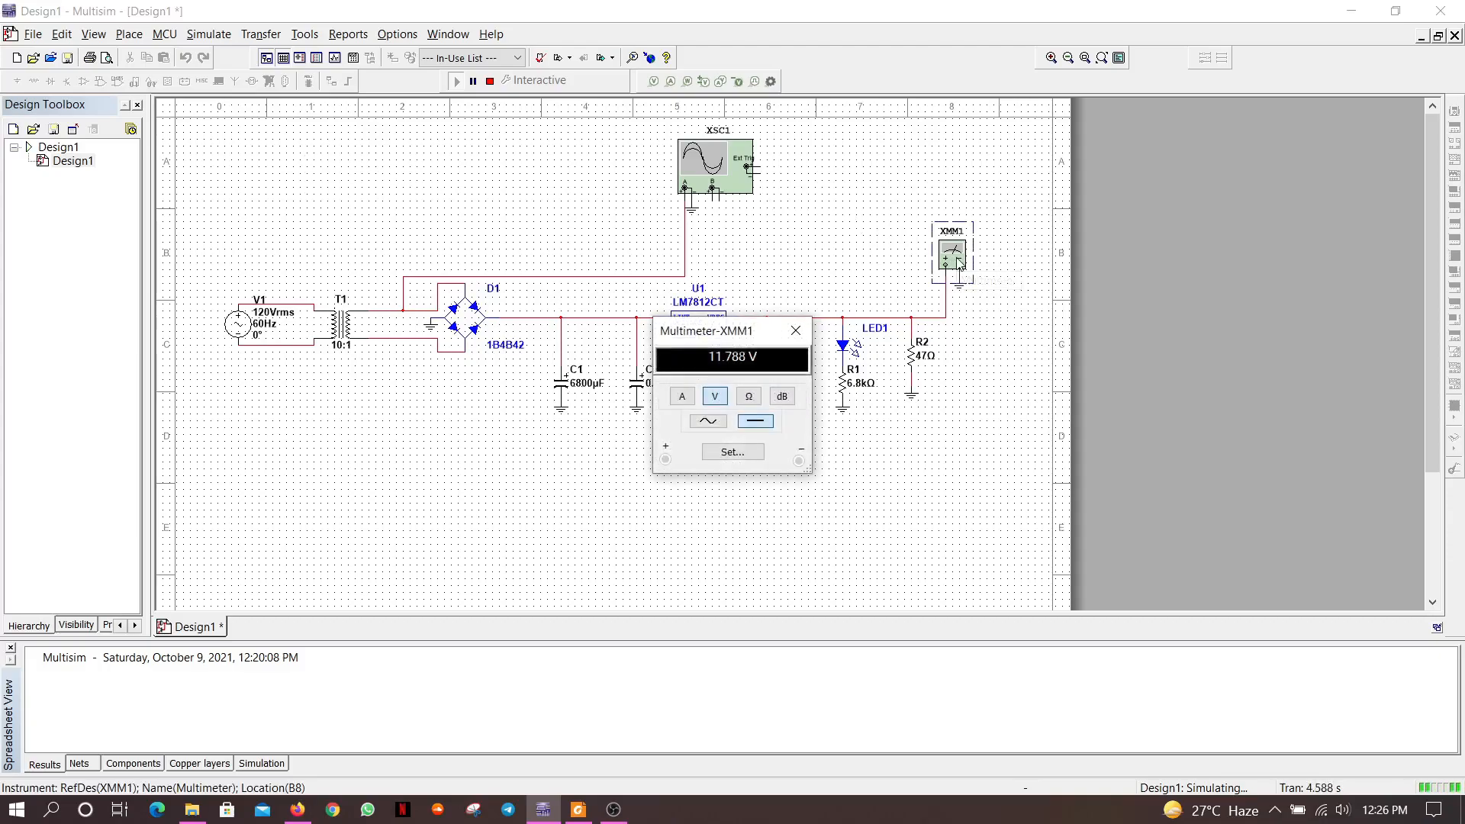
pyautogui.click(796, 331)
pyautogui.doubleClick(945, 263)
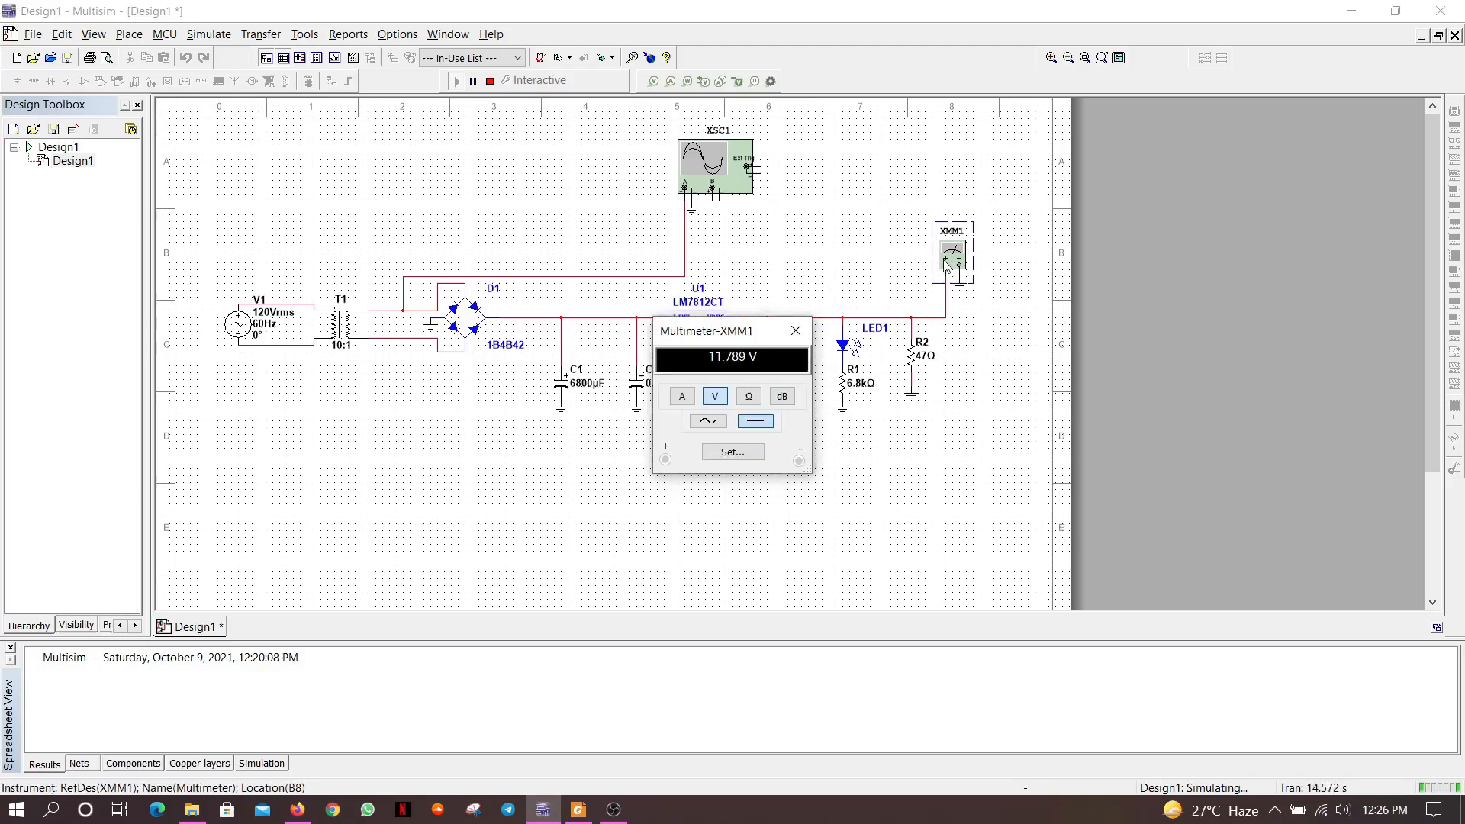
# Step: View the channel A waveform on oscilloscope XSC1, trying Normal, Auto and Single triggering, and close the oscilloscope window
pyautogui.doubleClick(710, 161)
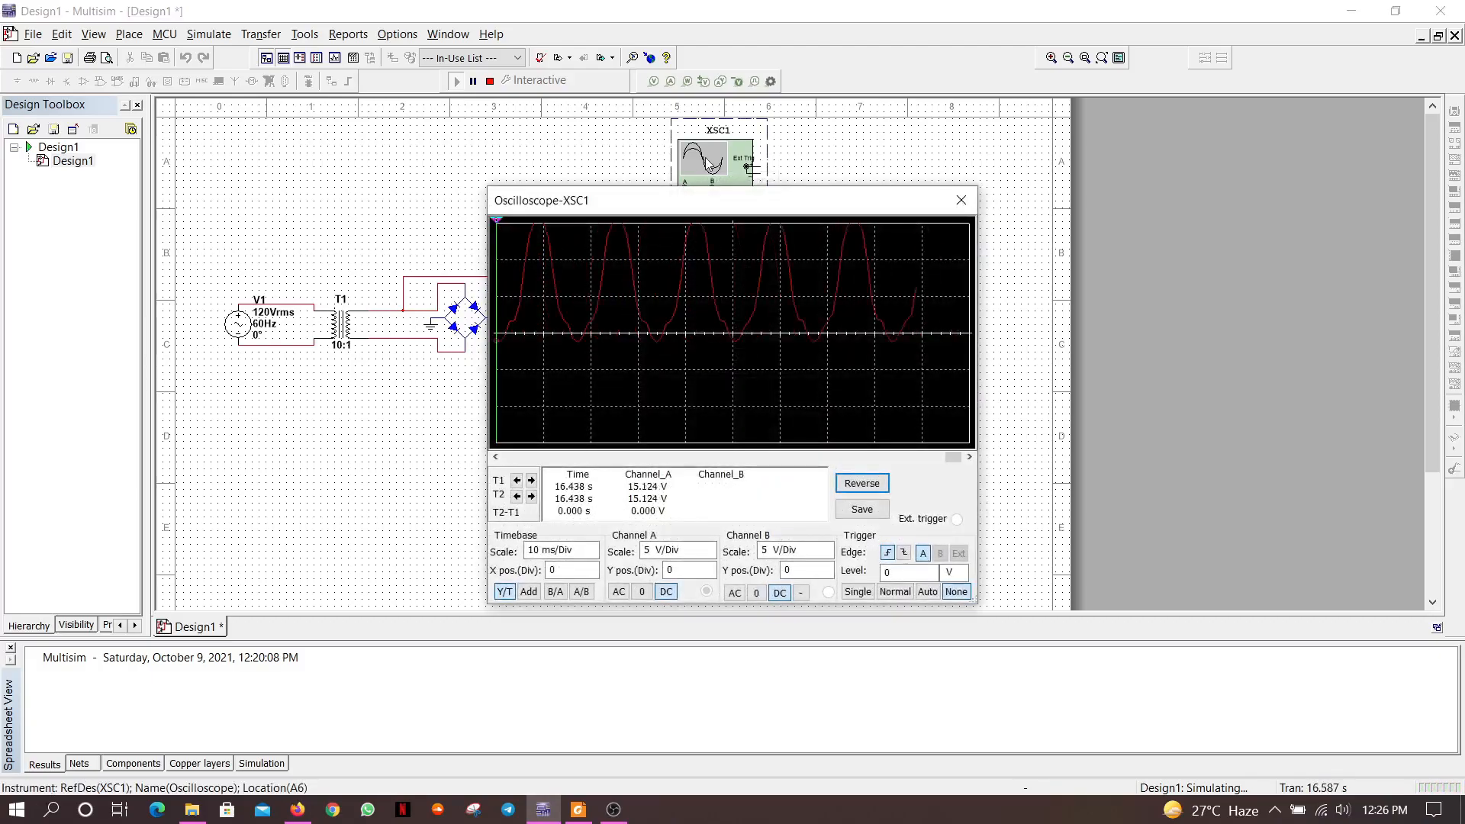
pyautogui.click(897, 593)
pyautogui.click(929, 592)
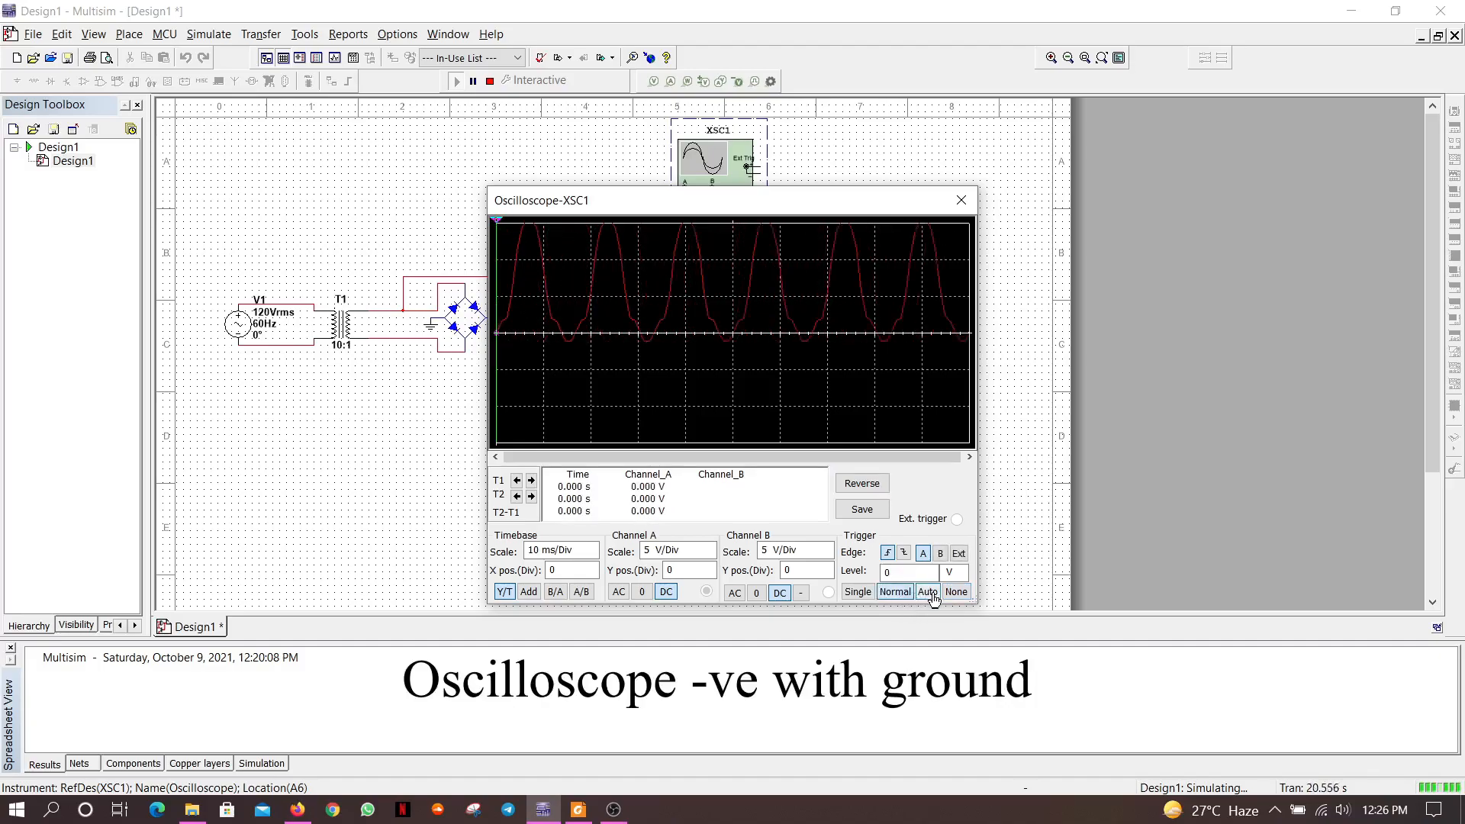
pyautogui.click(858, 593)
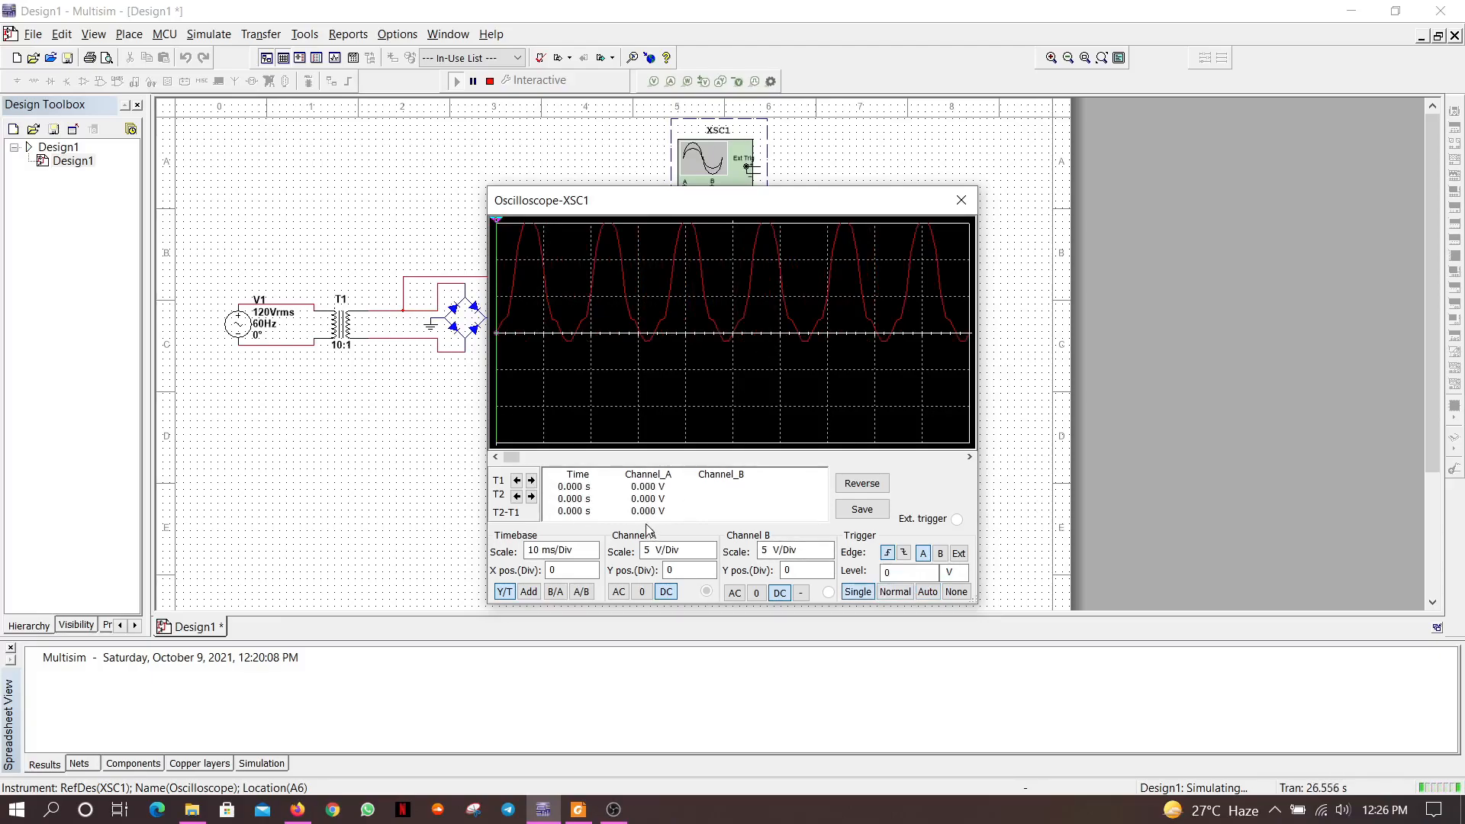
pyautogui.click(962, 202)
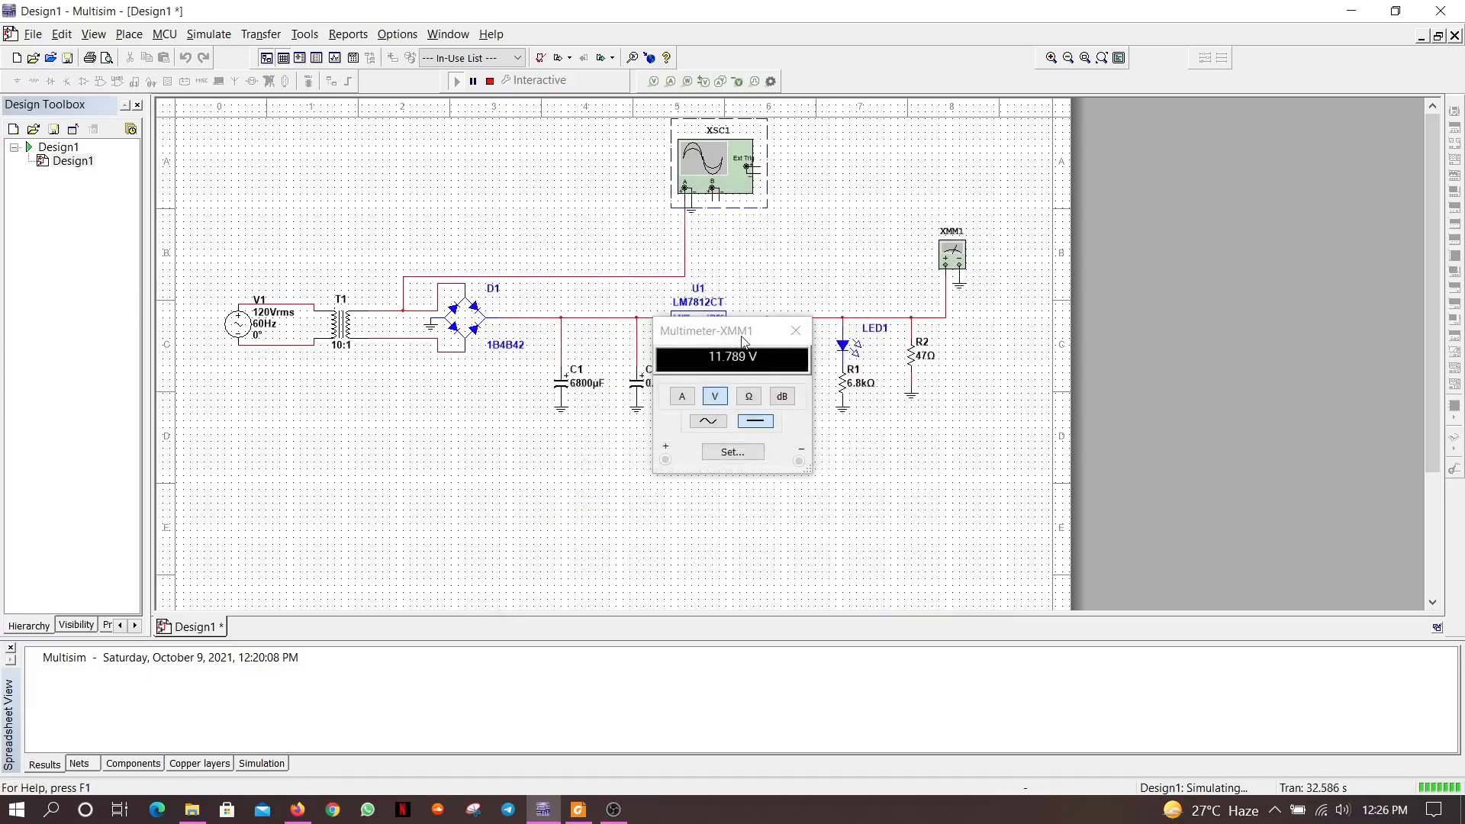
pyautogui.click(744, 341)
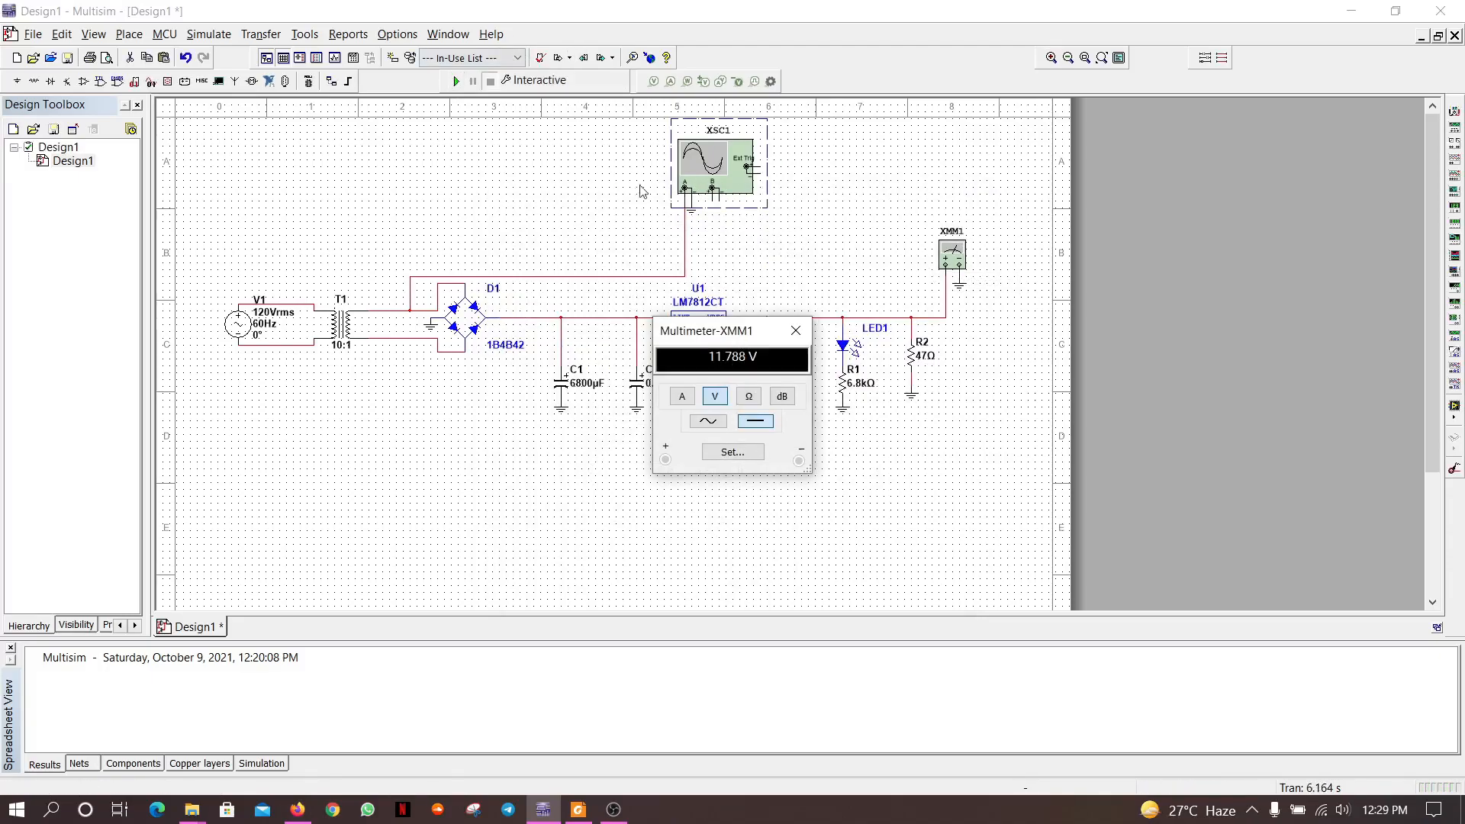
# Step: Delete the ground on the oscilloscope's channel A negative terminal and wire that terminal to T1's lower secondary line
pyautogui.click(692, 214)
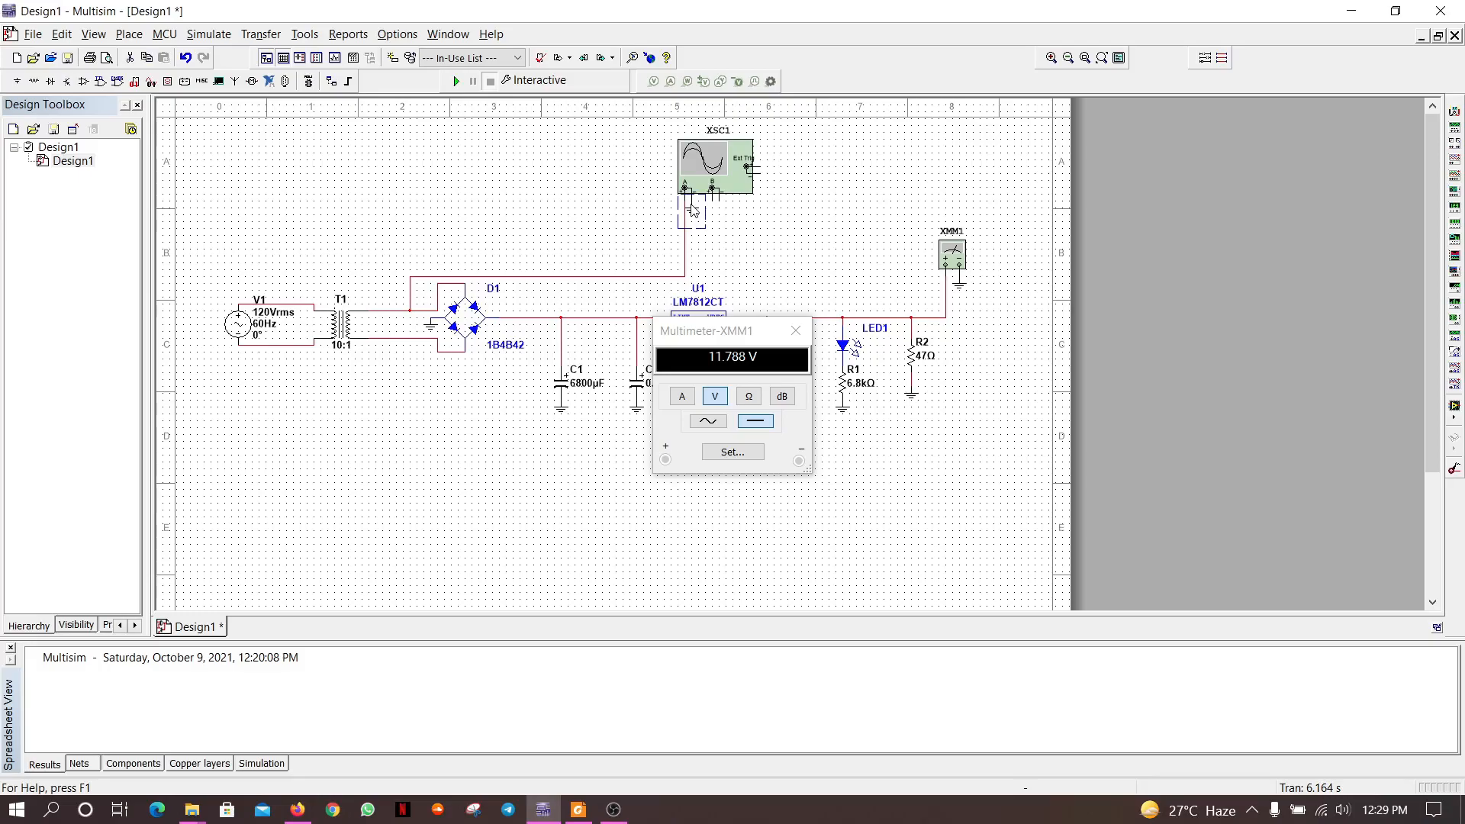
pyautogui.press('Delete')
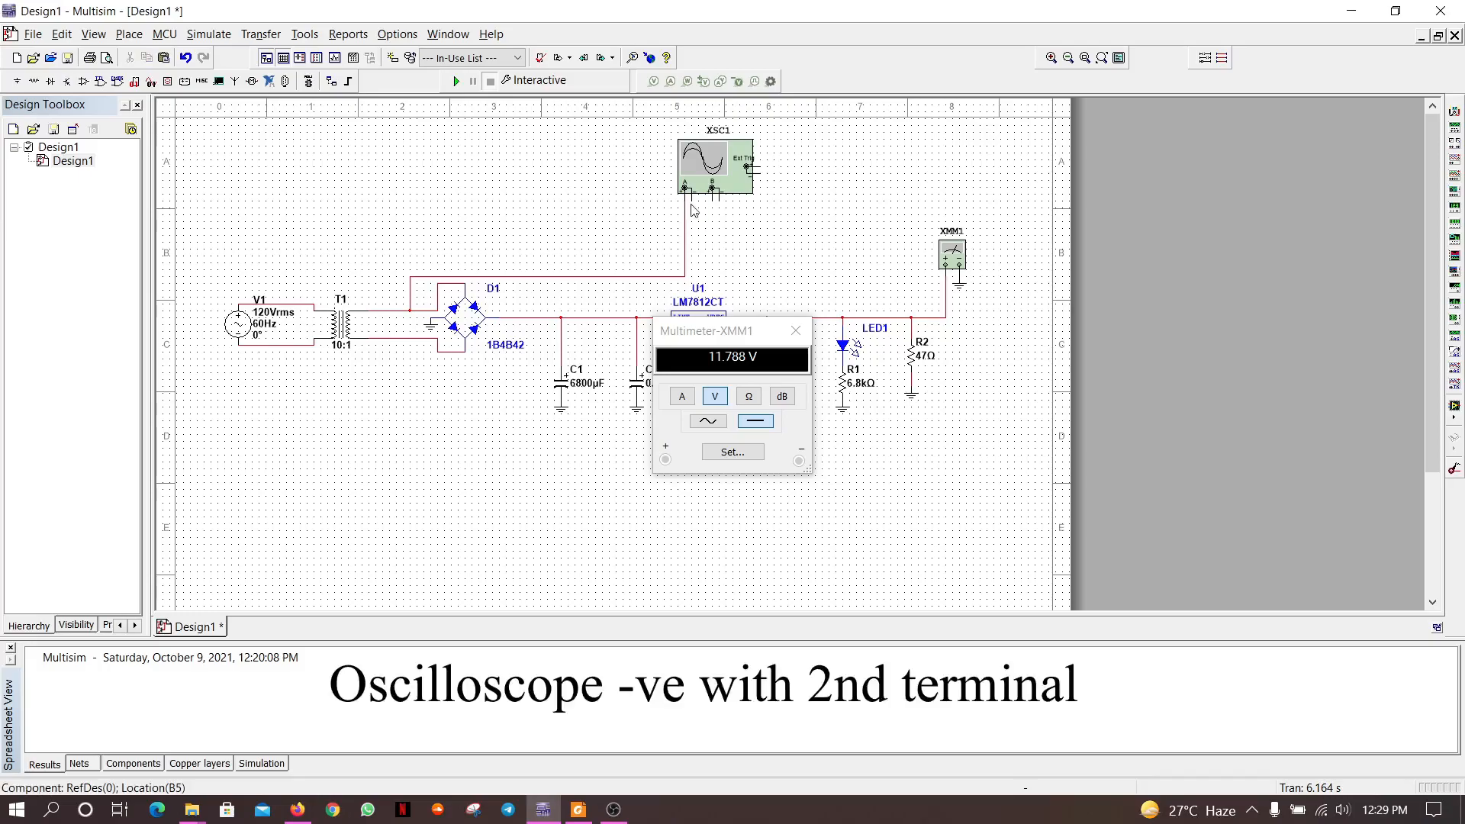
pyautogui.click(692, 199)
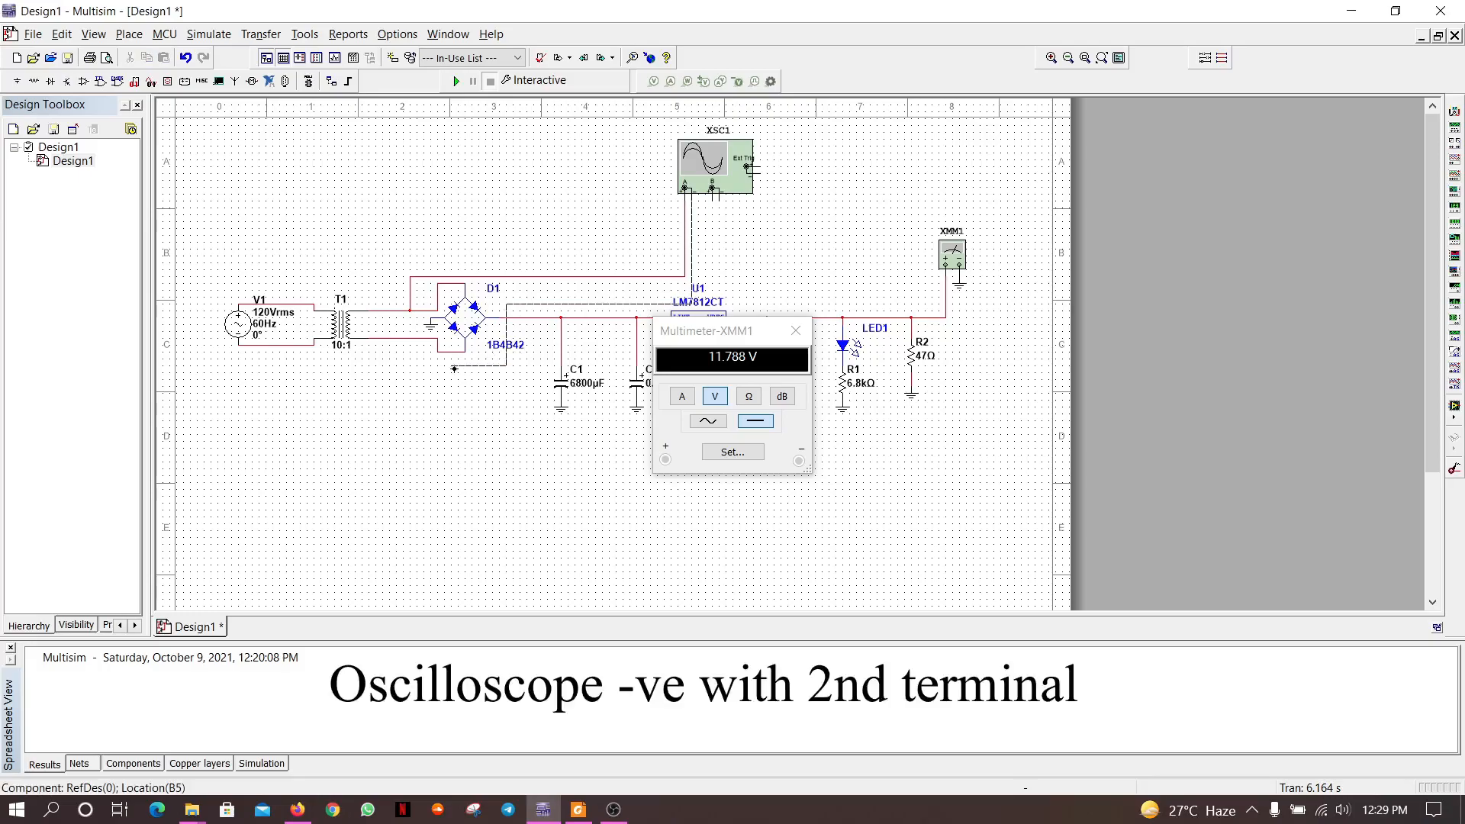
pyautogui.click(398, 336)
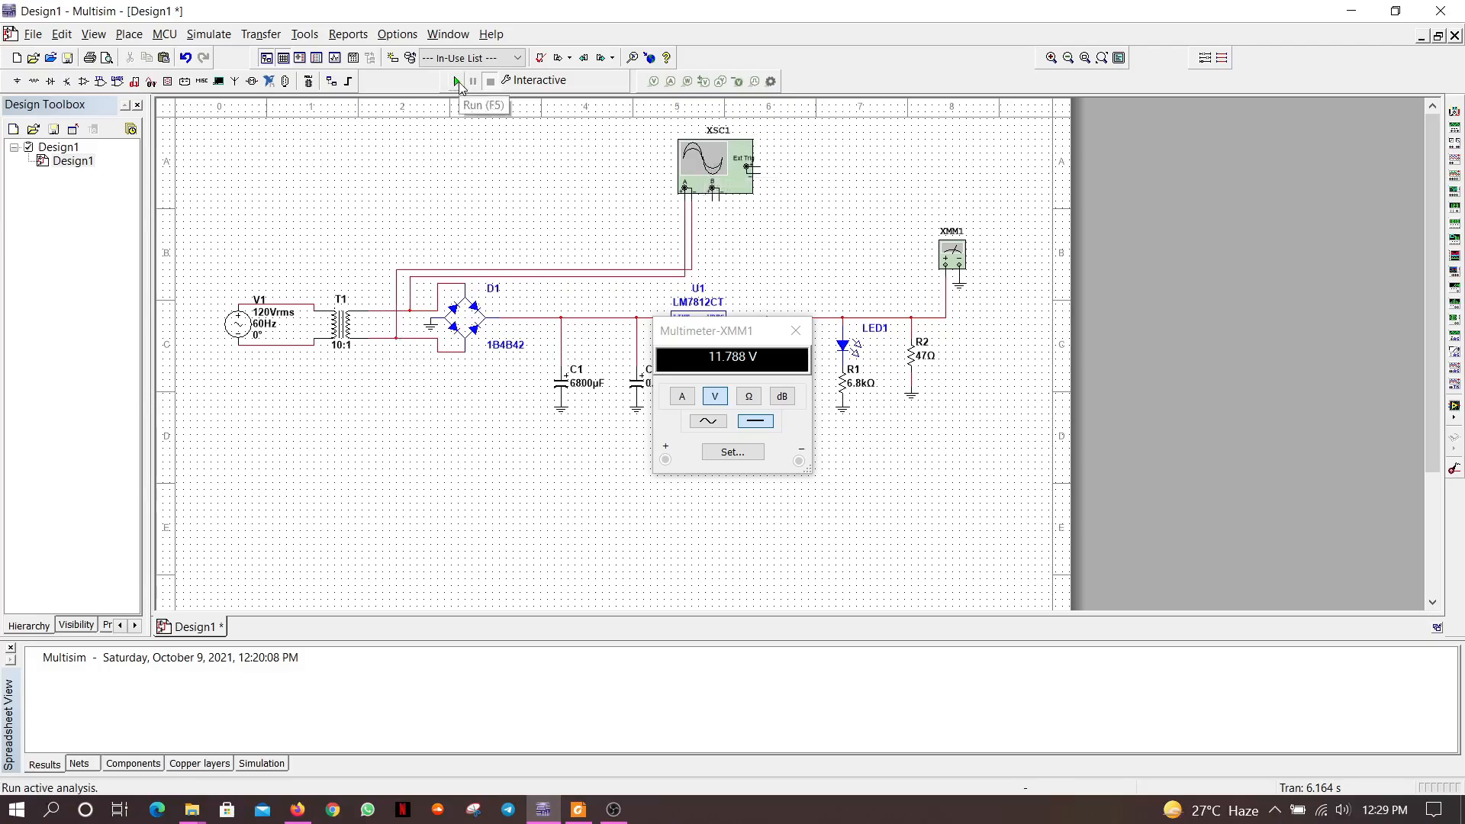
# Step: Run the simulation and open oscilloscope XSC1 to view the waveform across the transformer secondary
pyautogui.click(456, 81)
pyautogui.doubleClick(703, 173)
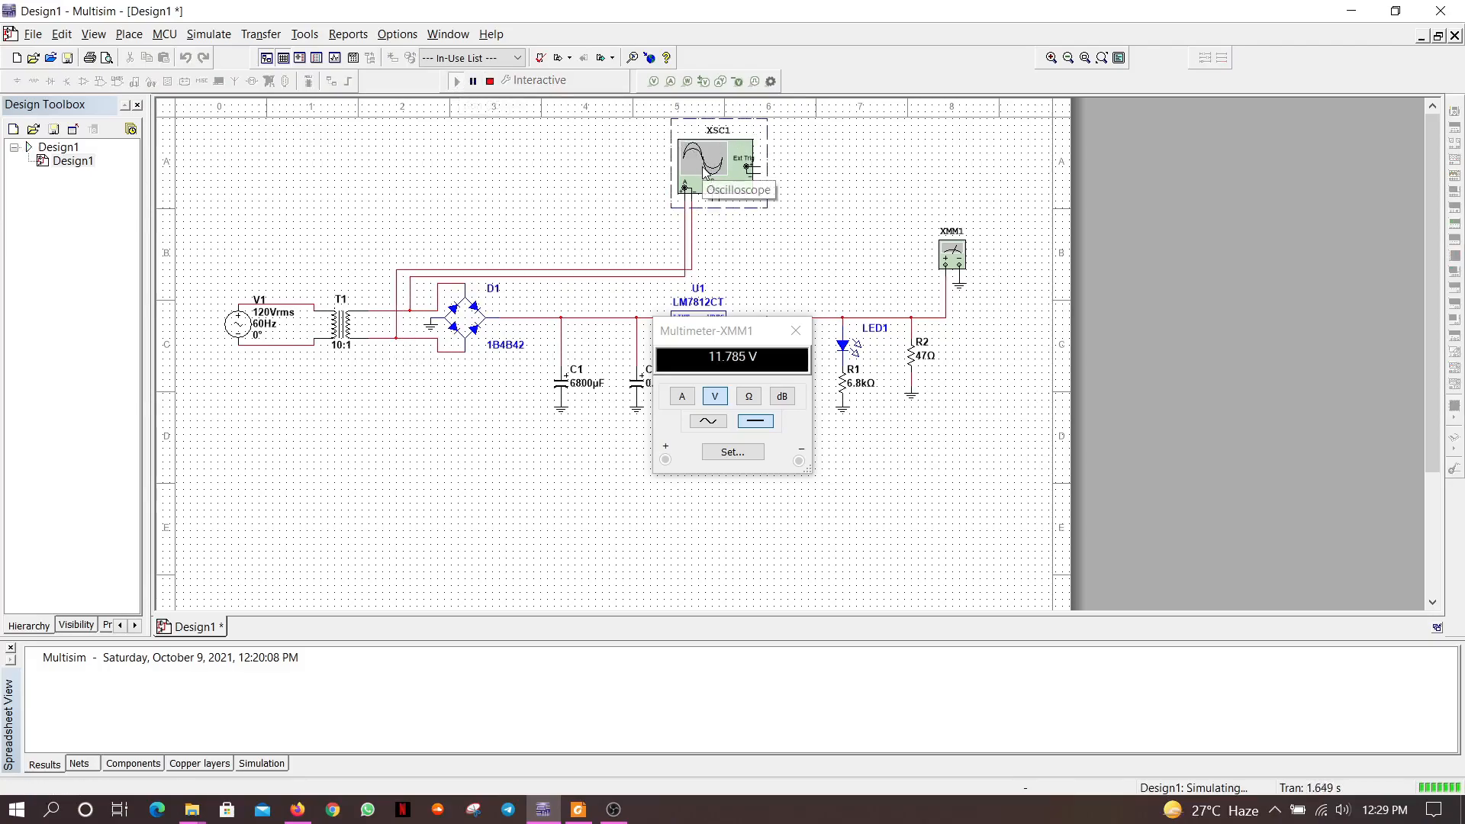